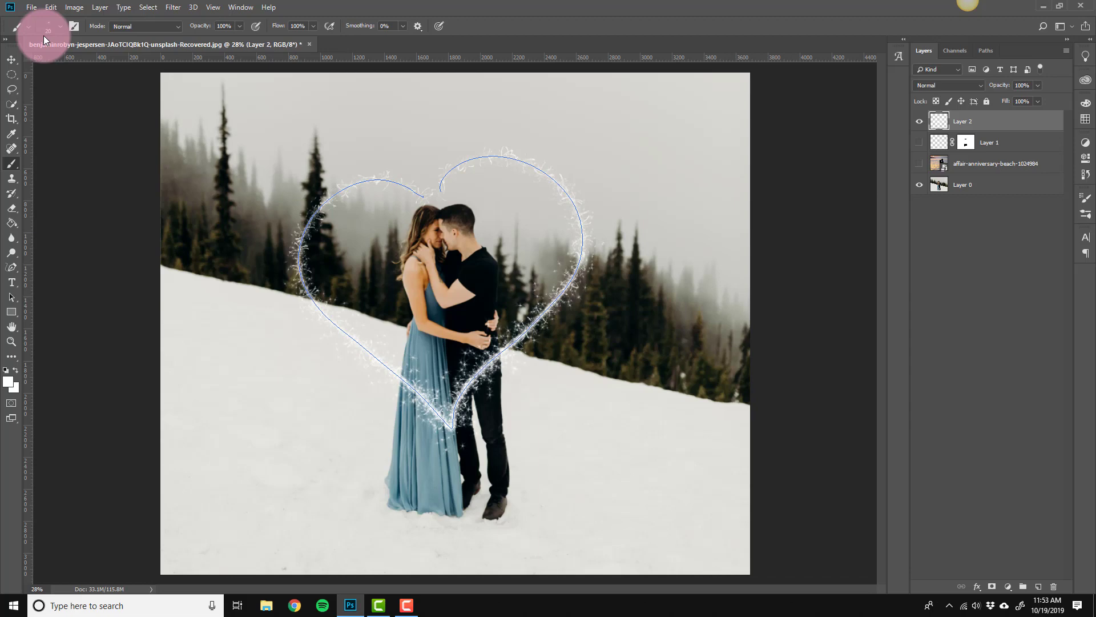
Hide the heart path outline and inspect the sparkle layer's Outer Glow colour settings.
left_click(978, 49)
left_click(929, 286)
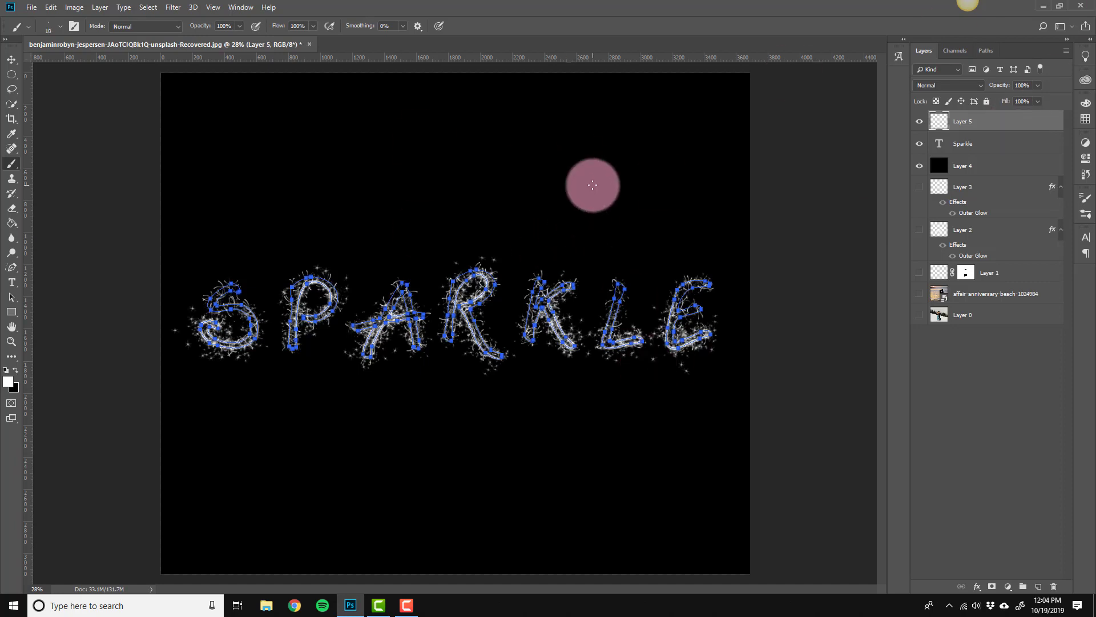
left_click(924, 50)
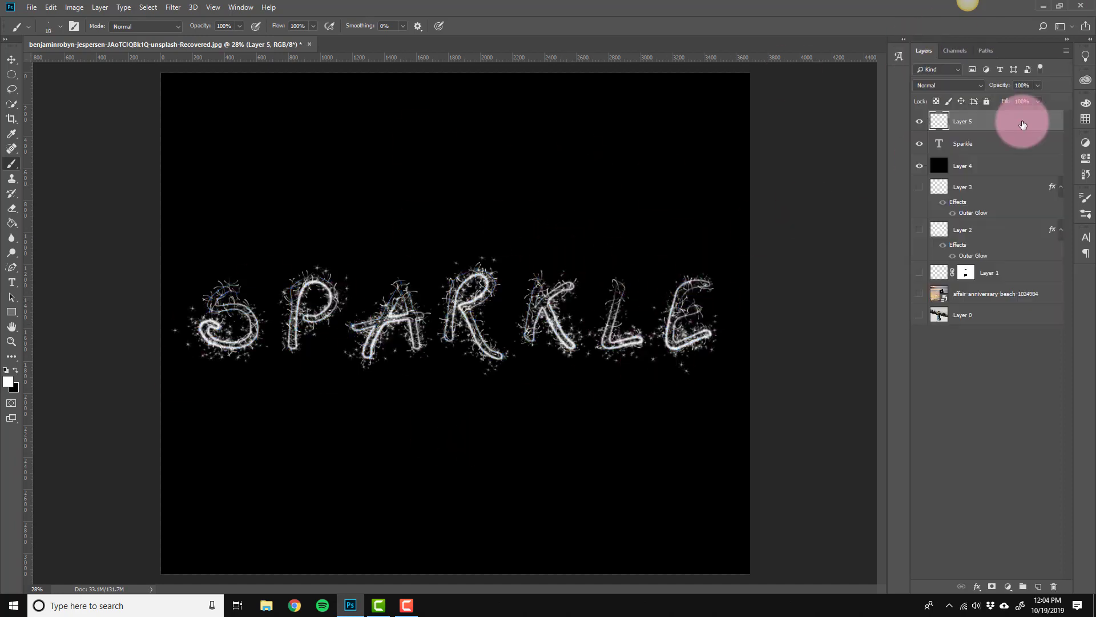
double_click(1024, 123)
left_click(784, 265)
left_click(987, 577)
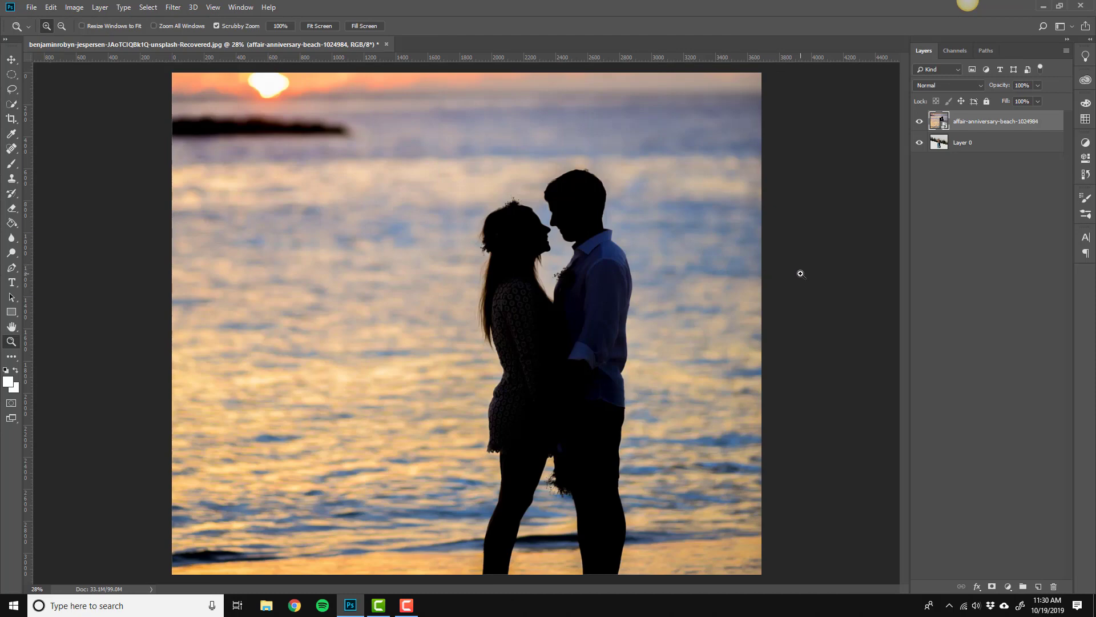
Widen the Brushes panel, browse the Legacy Brushes folders, and re-expand Default Brushes.
left_click(1086, 214)
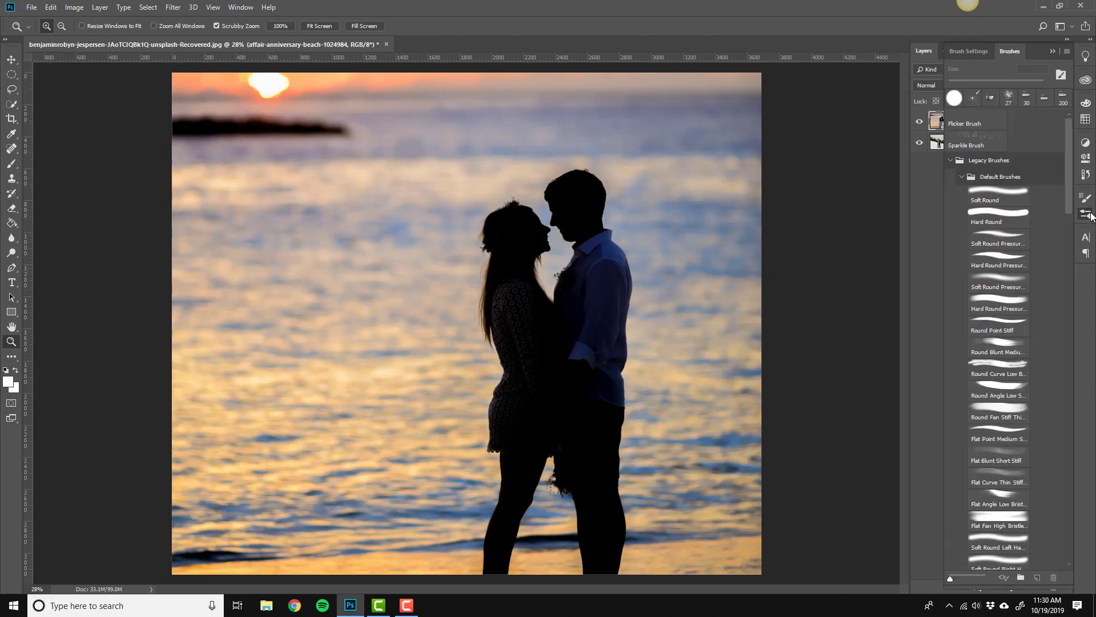
left_click_drag(944, 154, 777, 171)
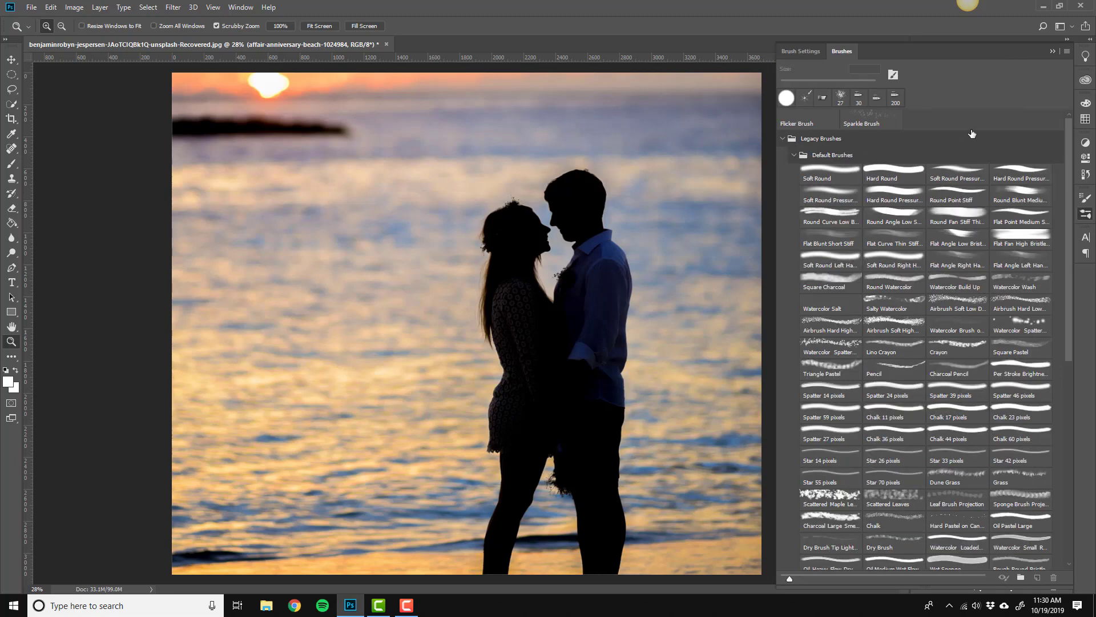
left_click(794, 155)
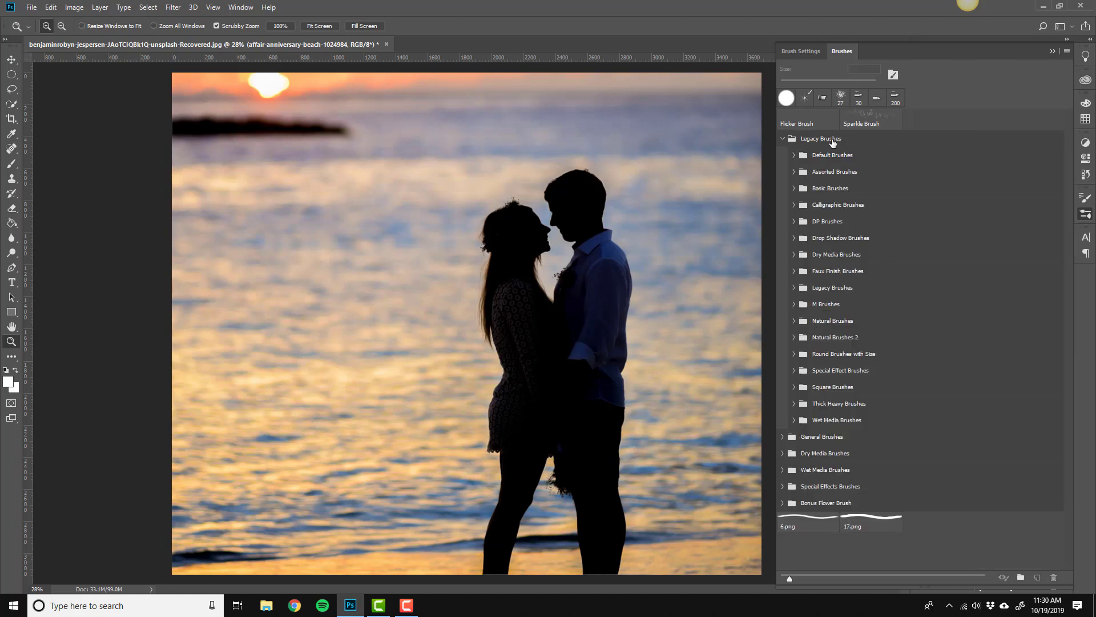
left_click(1067, 52)
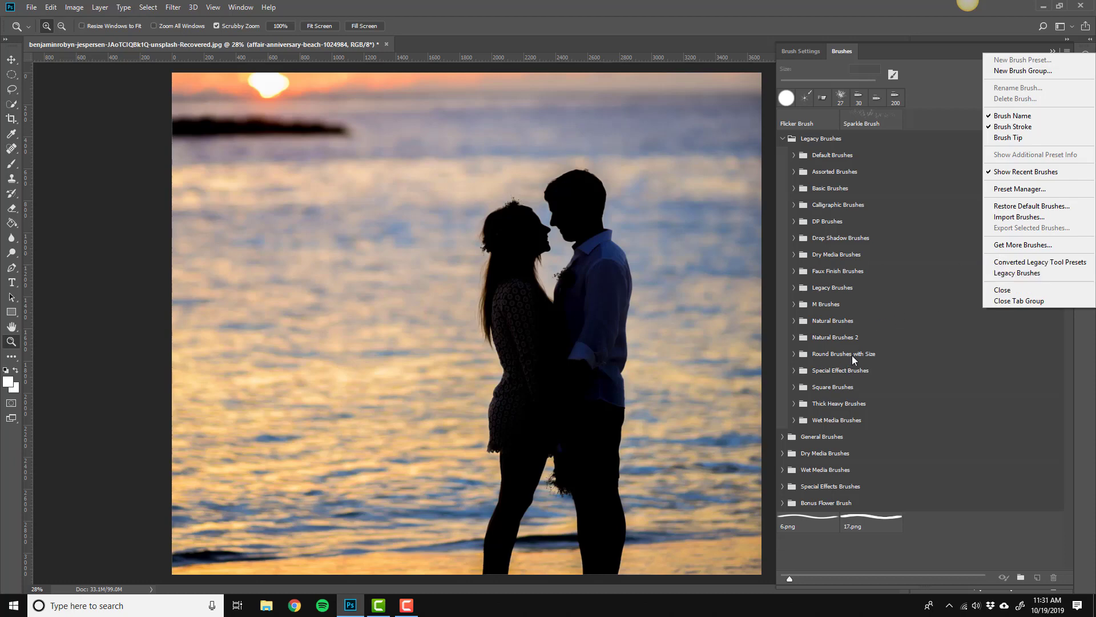
left_click(730, 243)
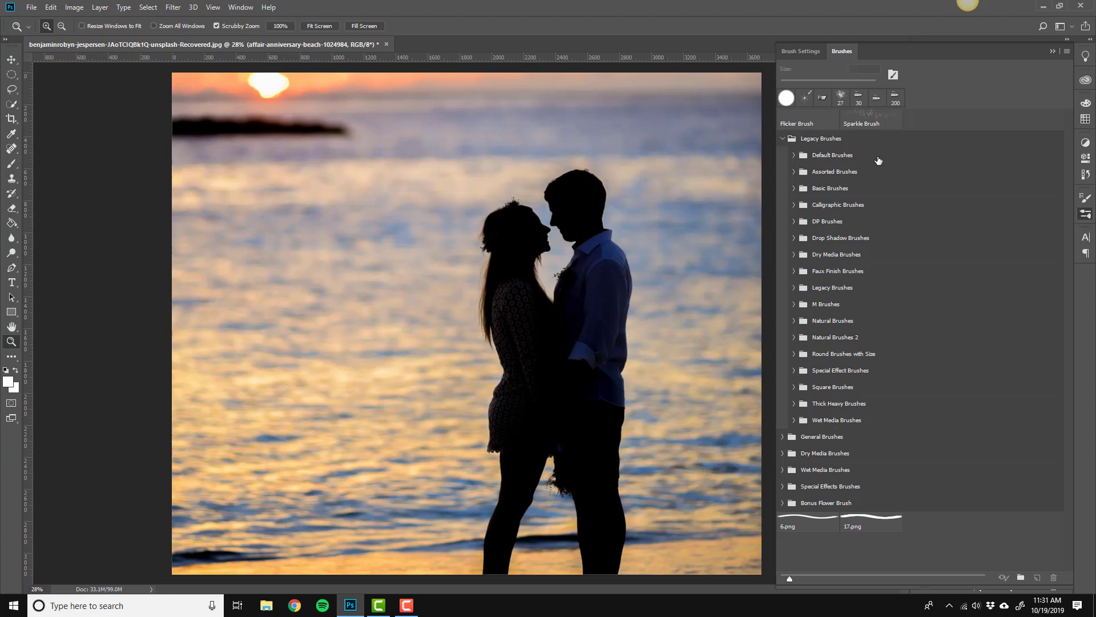
left_click(794, 156)
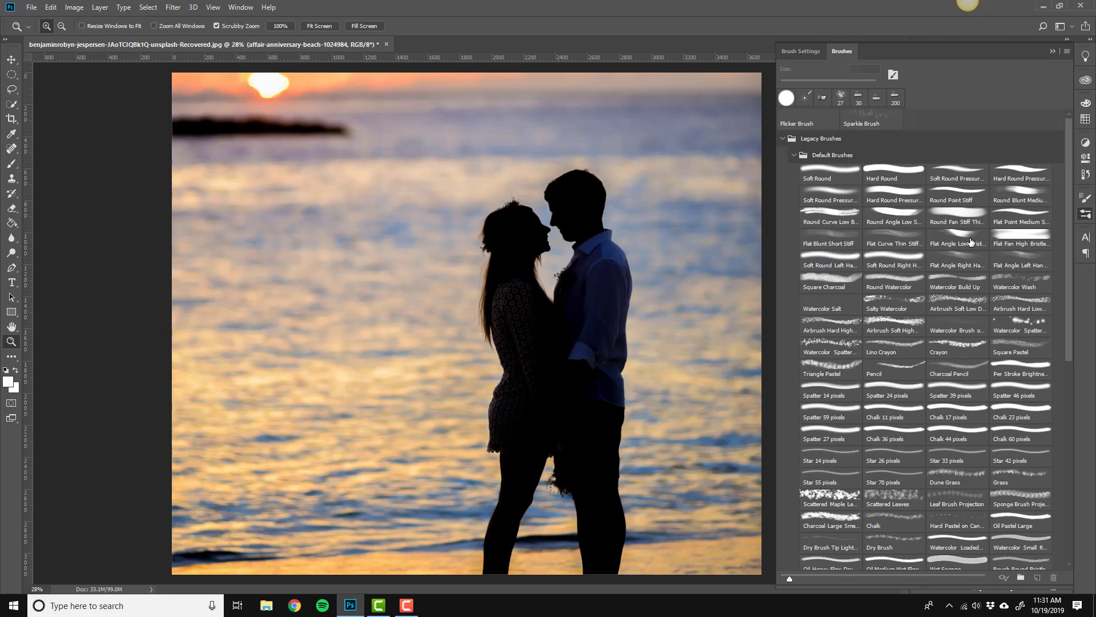
Try the Star 42, Star 70 and Star 26 pixel brush presets, zooming to inspect each.
left_click(1039, 461)
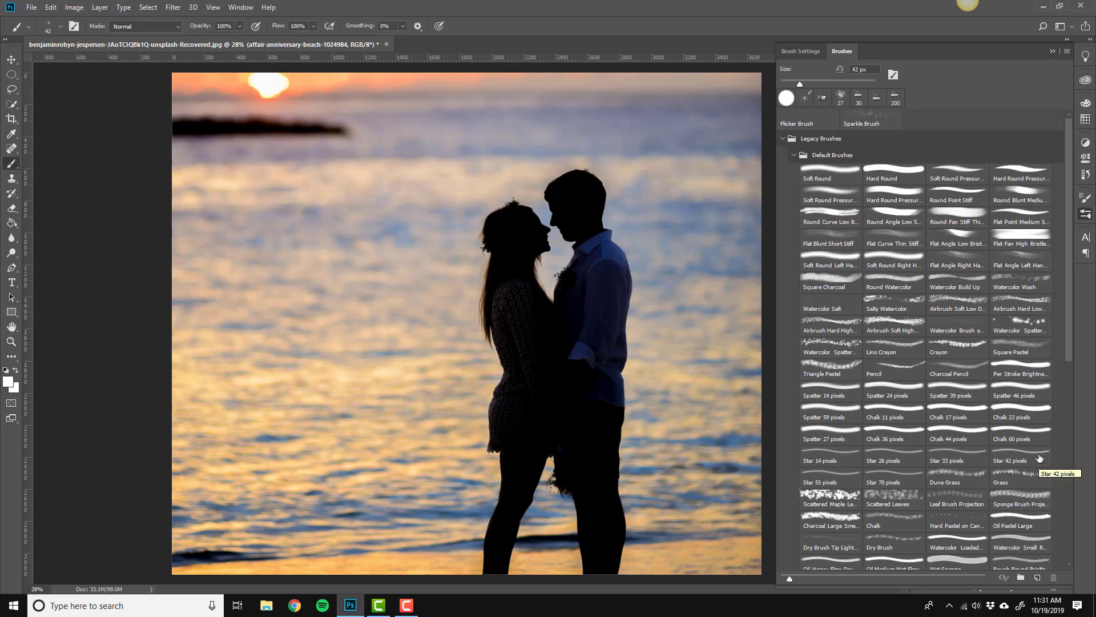
key("z")
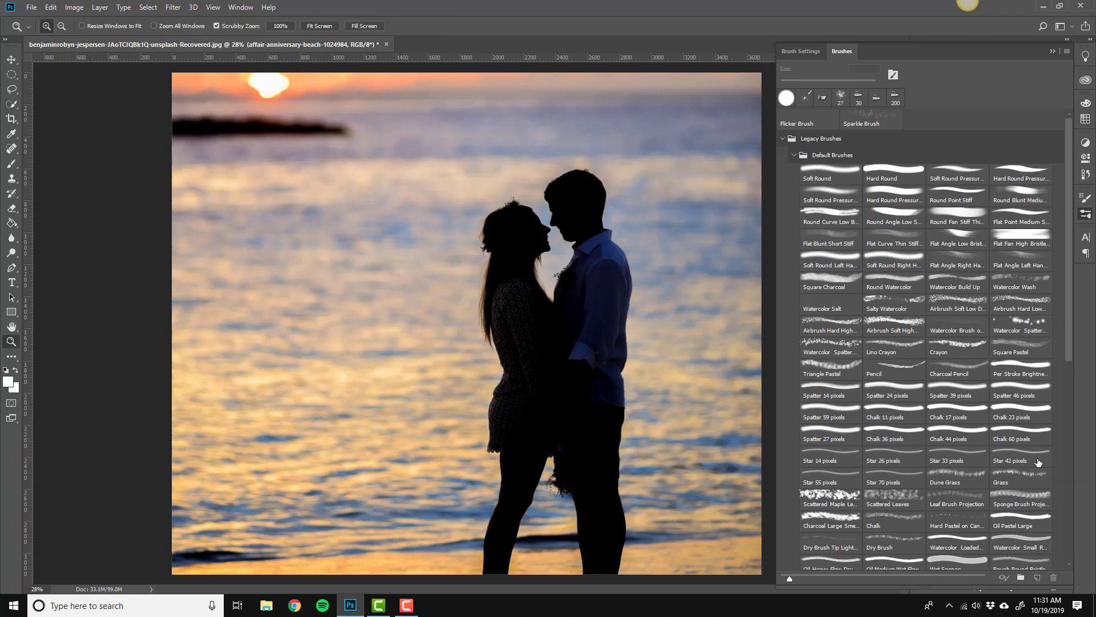
left_click_drag(1067, 323, 1069, 363)
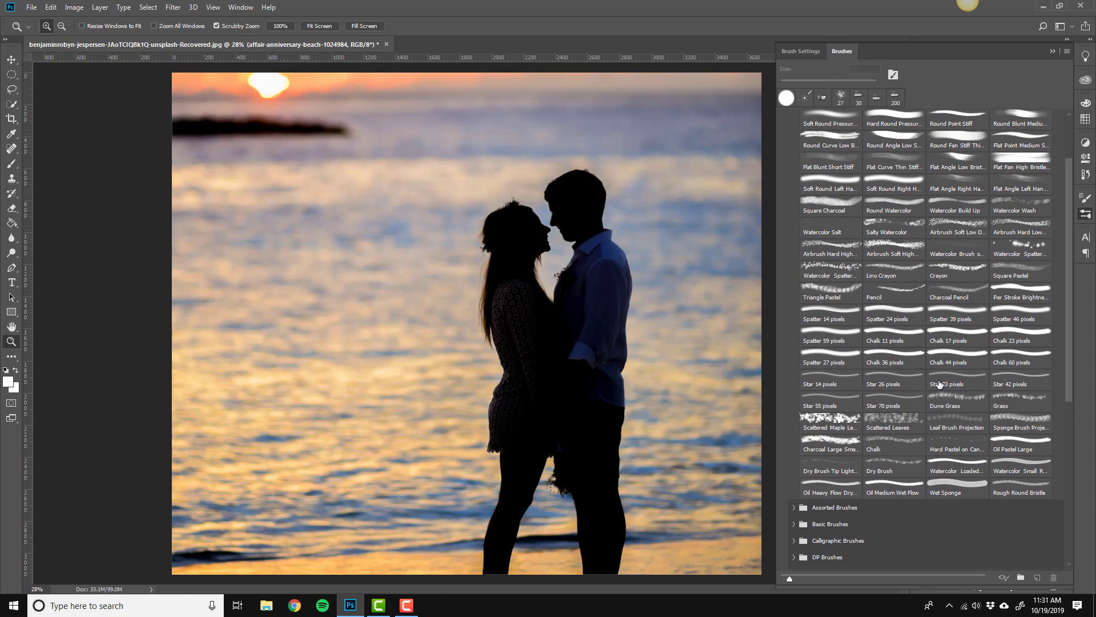
left_click(901, 409)
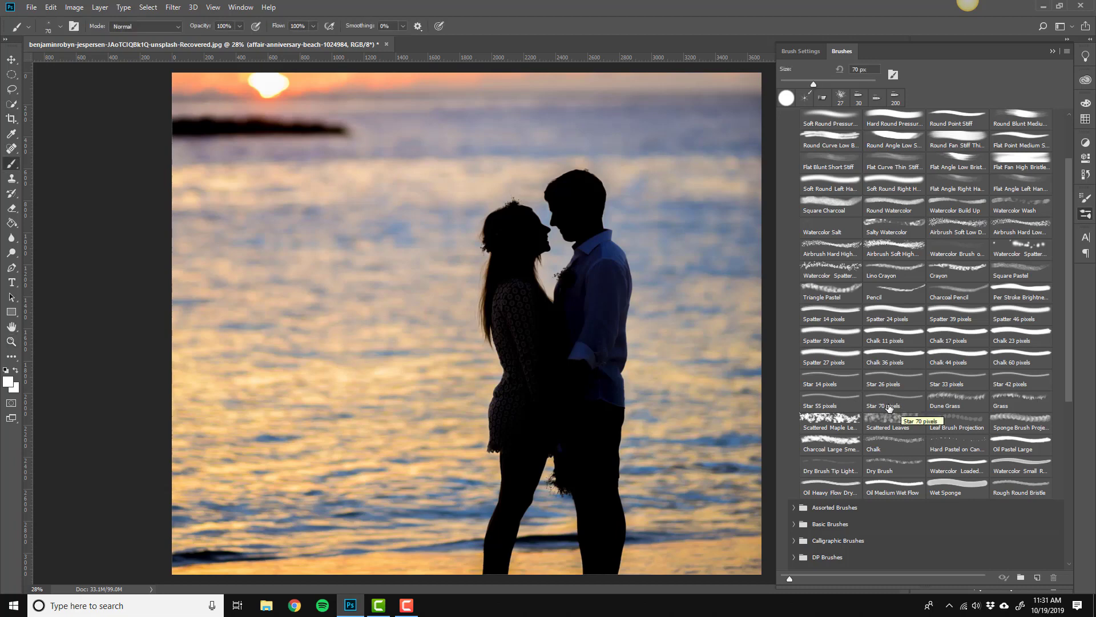
key("z")
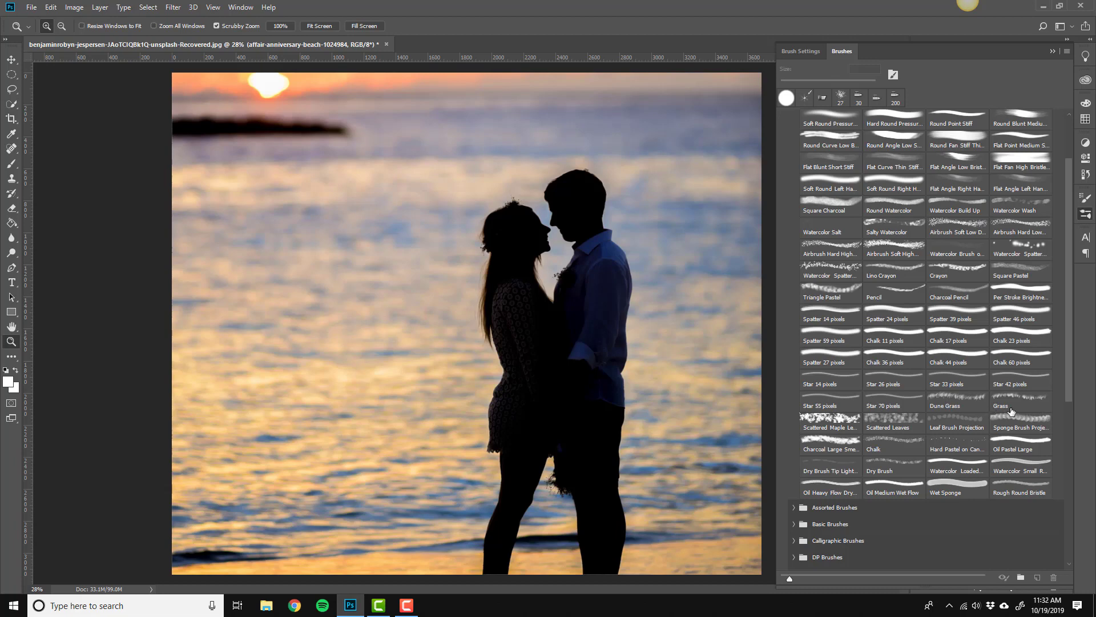
key("b")
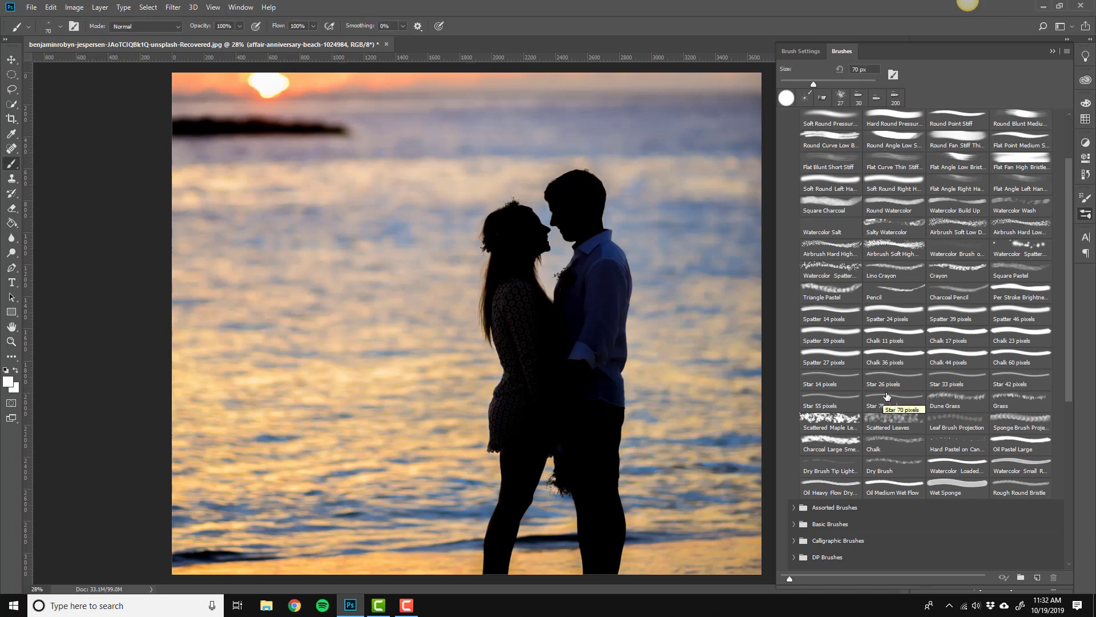
left_click(887, 366)
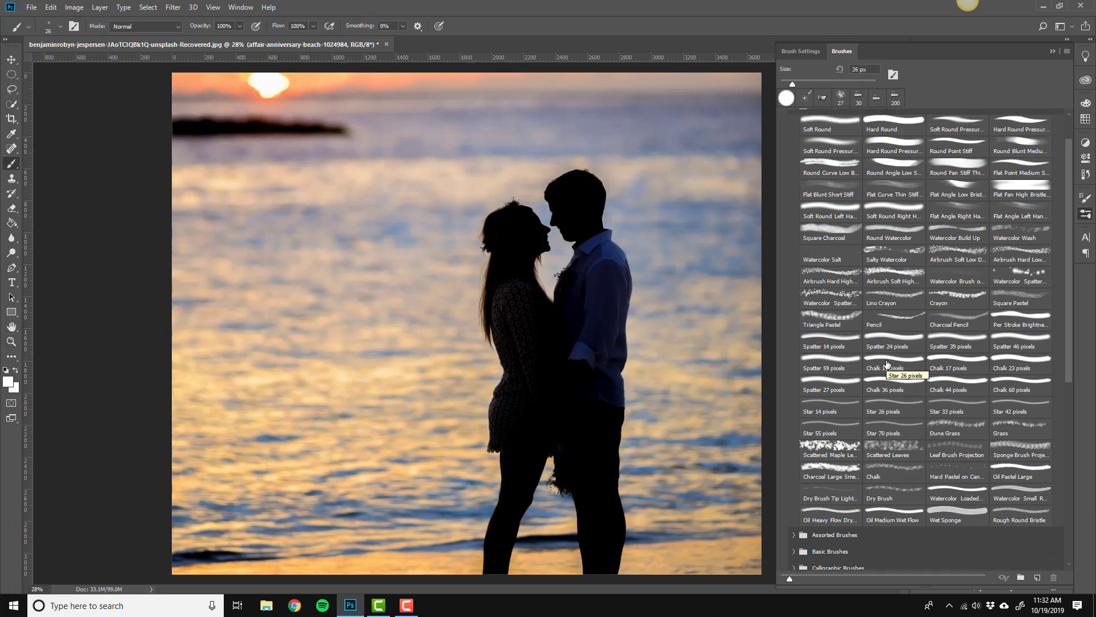
key("z")
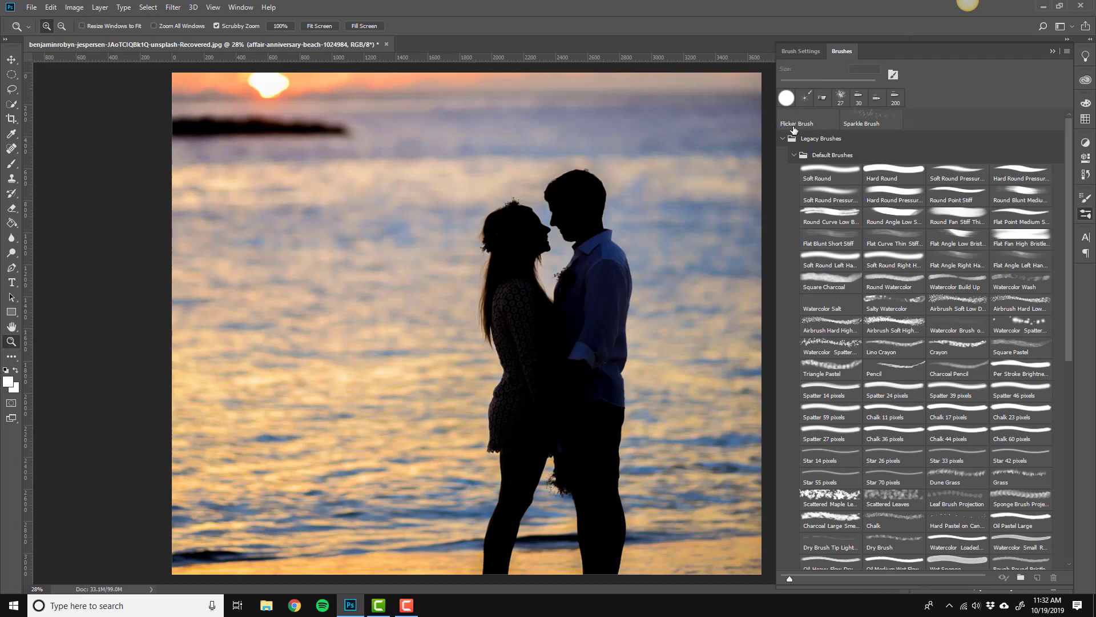
Make the Sparkle Brush preset the active brush at 15 px.
left_click(870, 119)
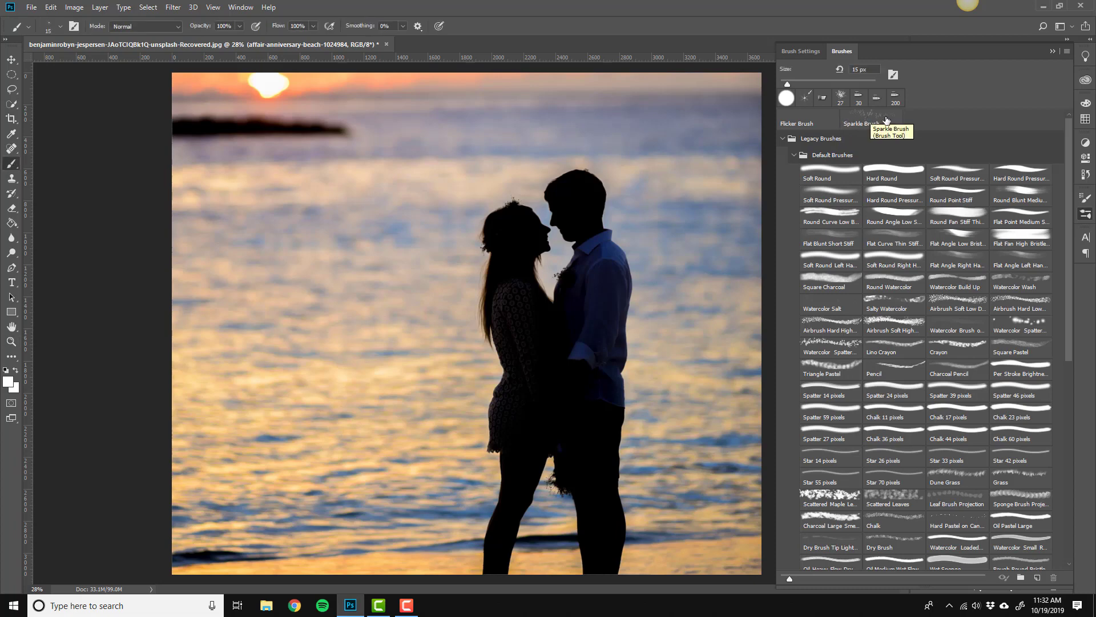
key("z")
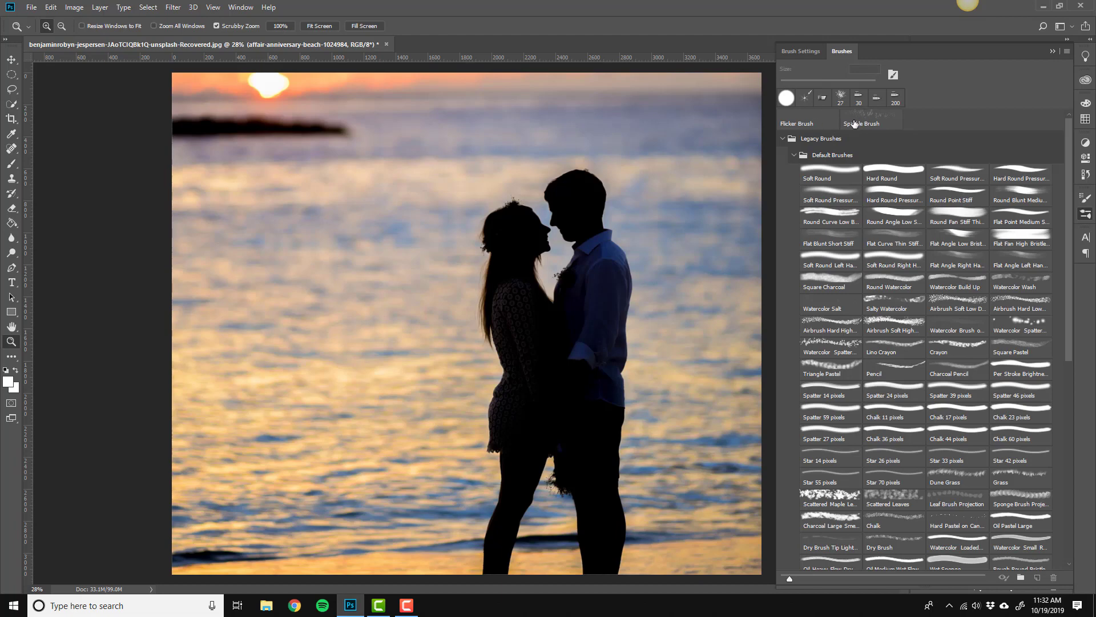
left_click(867, 123)
left_click(866, 123)
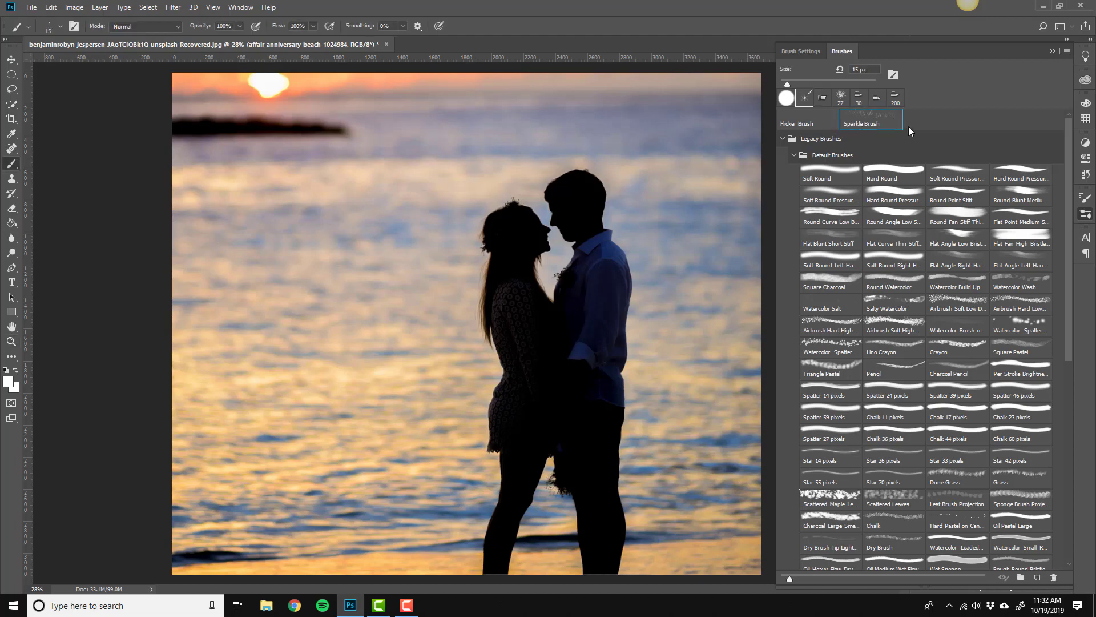
left_click(1085, 198)
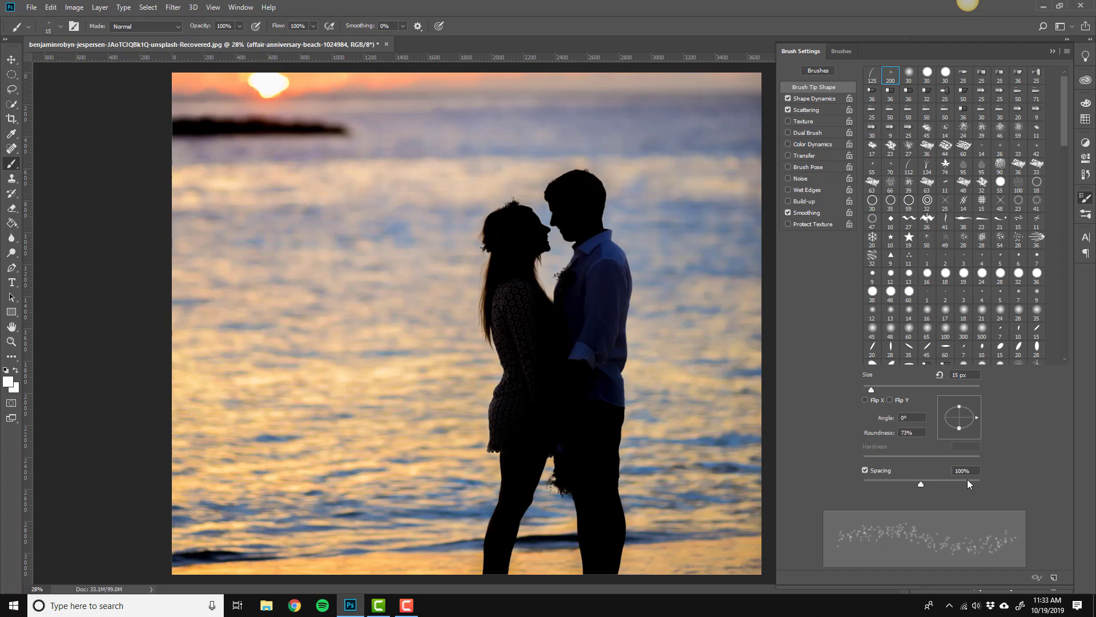
left_click(820, 97)
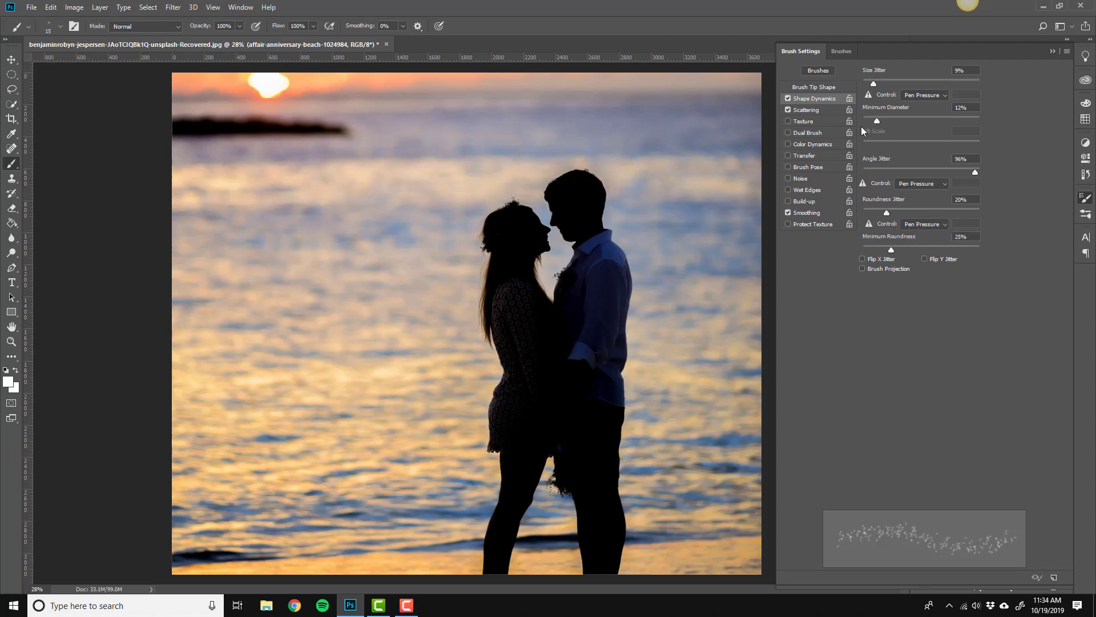
left_click(798, 110)
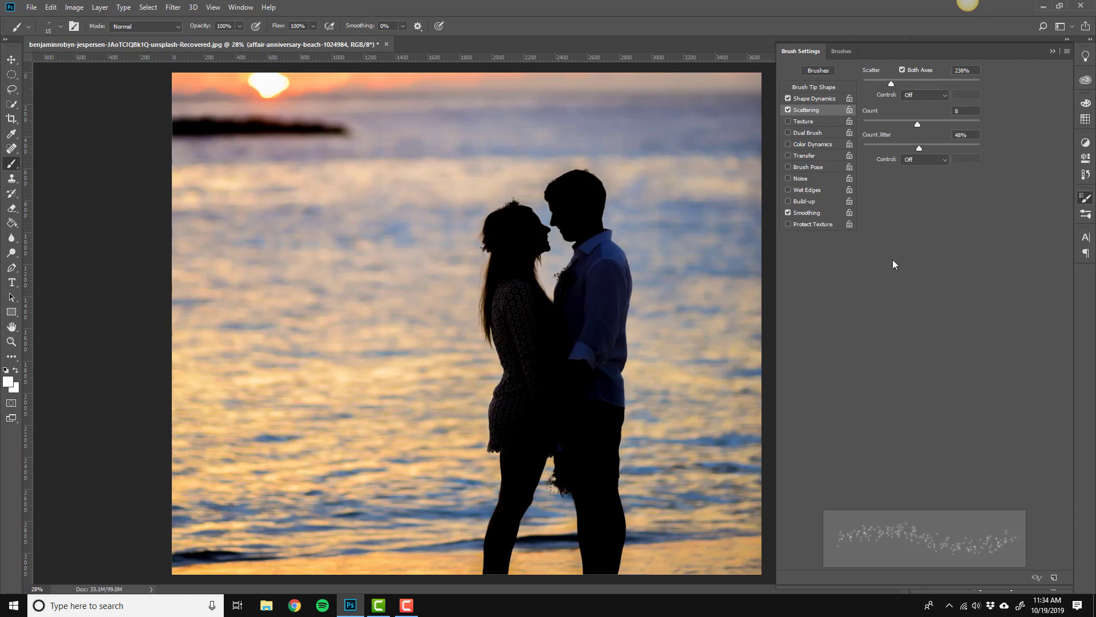
key("F5")
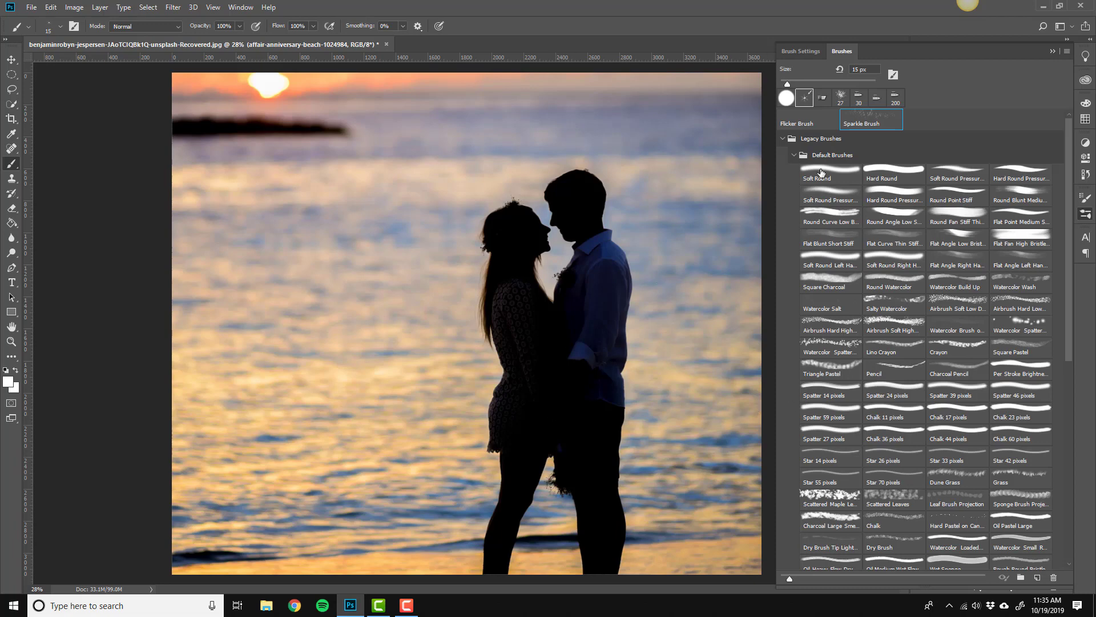
Select the Flicker Brush preset at 125 px in the Brushes panel.
left_click(870, 170)
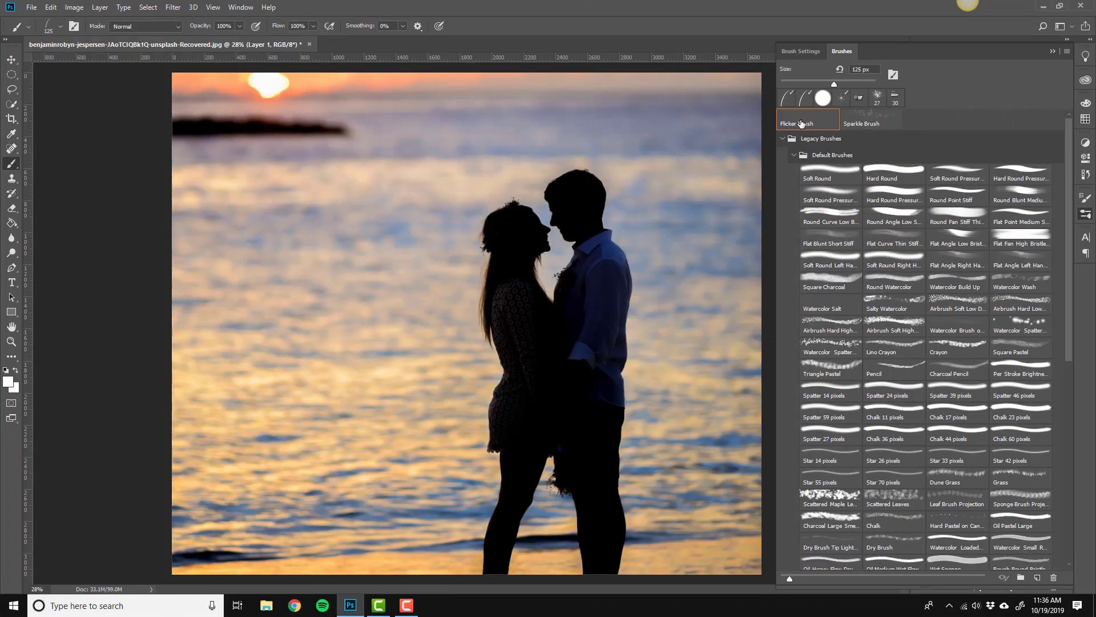
Review the Flicker Brush's Brush Tip Shape, Shape Dynamics and Scattering (10% scatter, count 4).
left_click(799, 50)
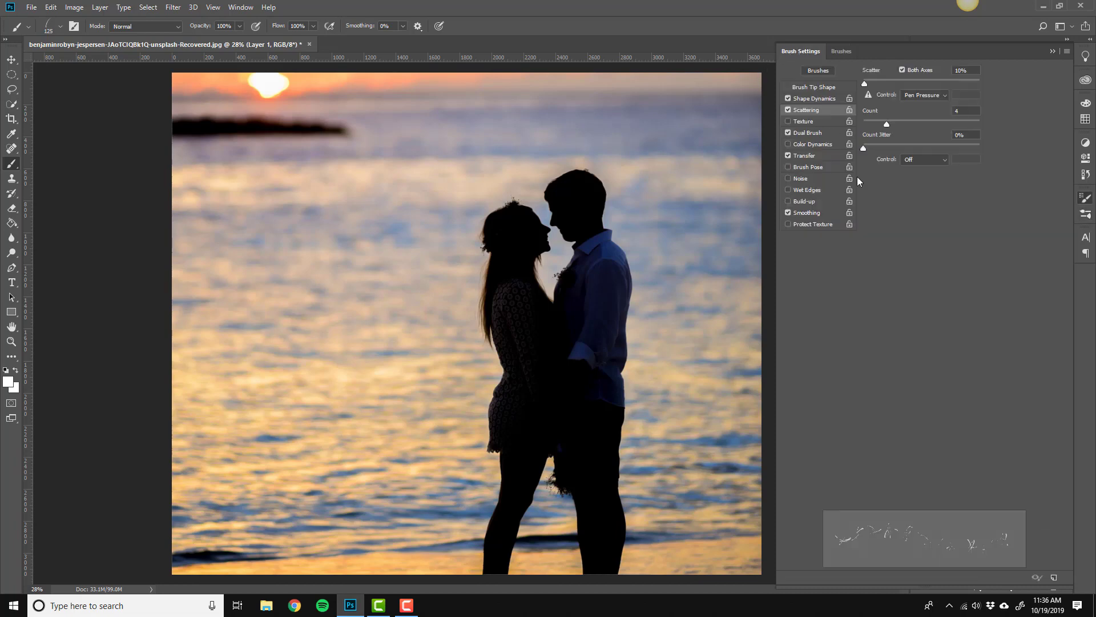
left_click(812, 89)
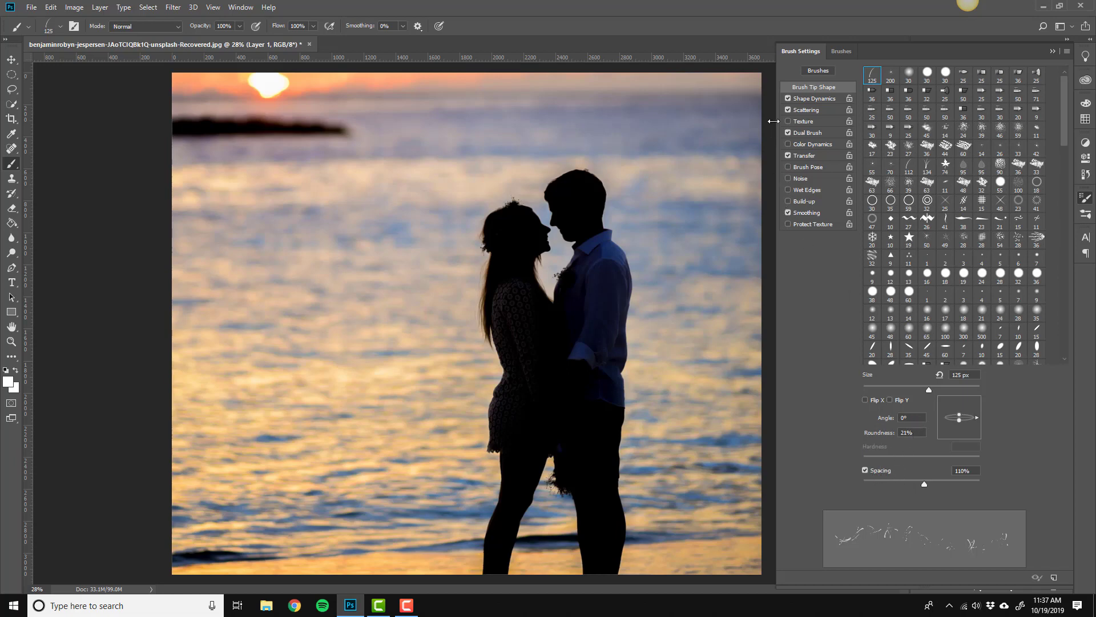
left_click(806, 100)
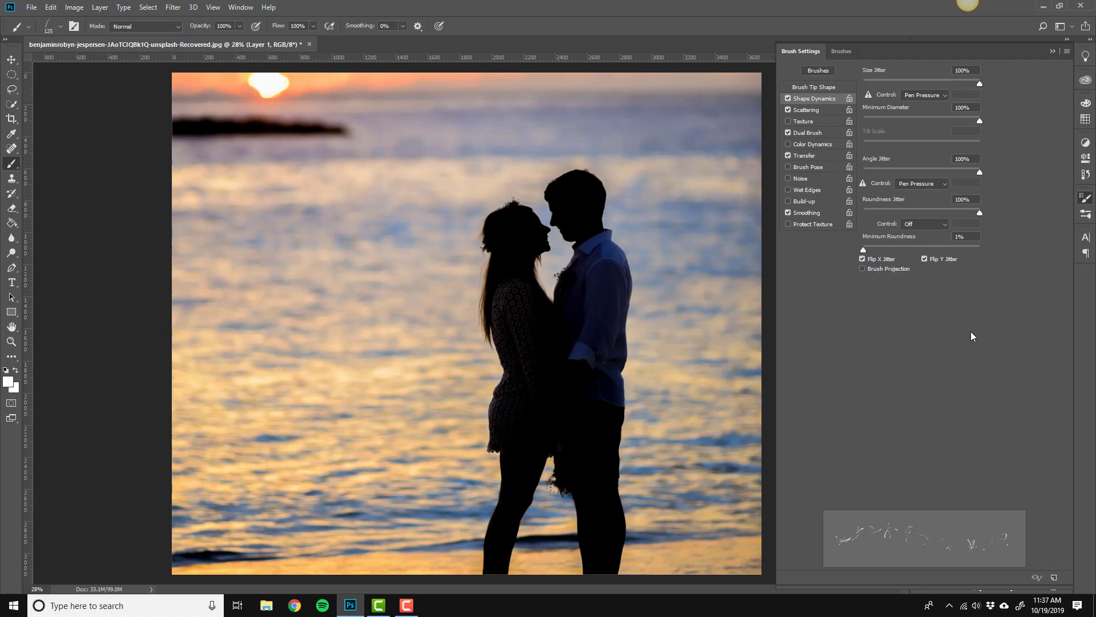
left_click(801, 110)
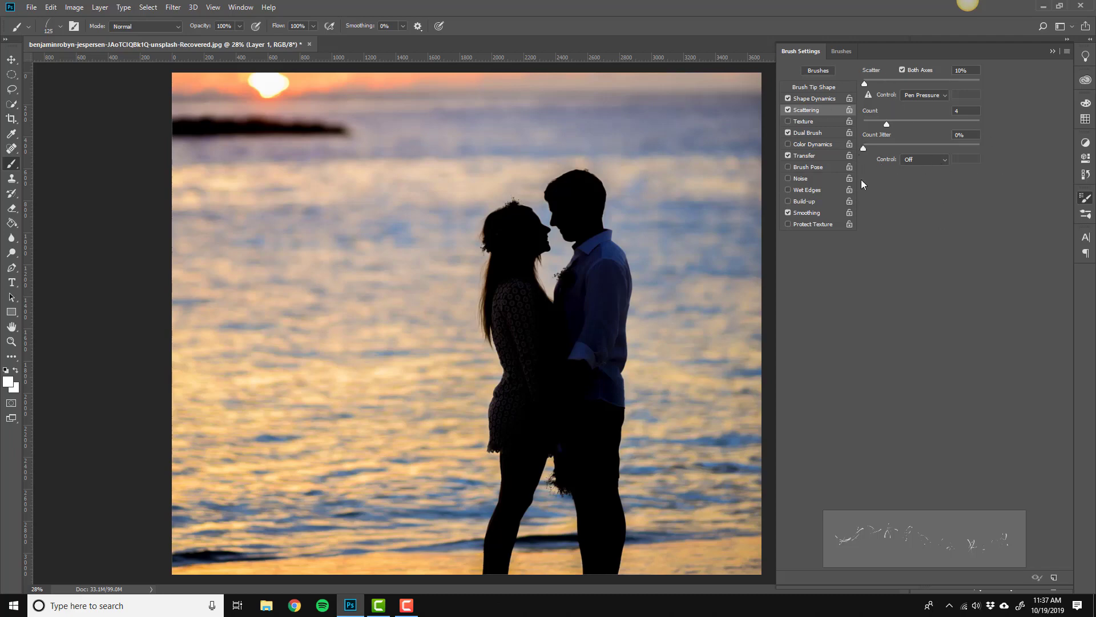
Review the Color Burn Dual Brush option, toggling it off and back on, then show the brush presets.
left_click(810, 134)
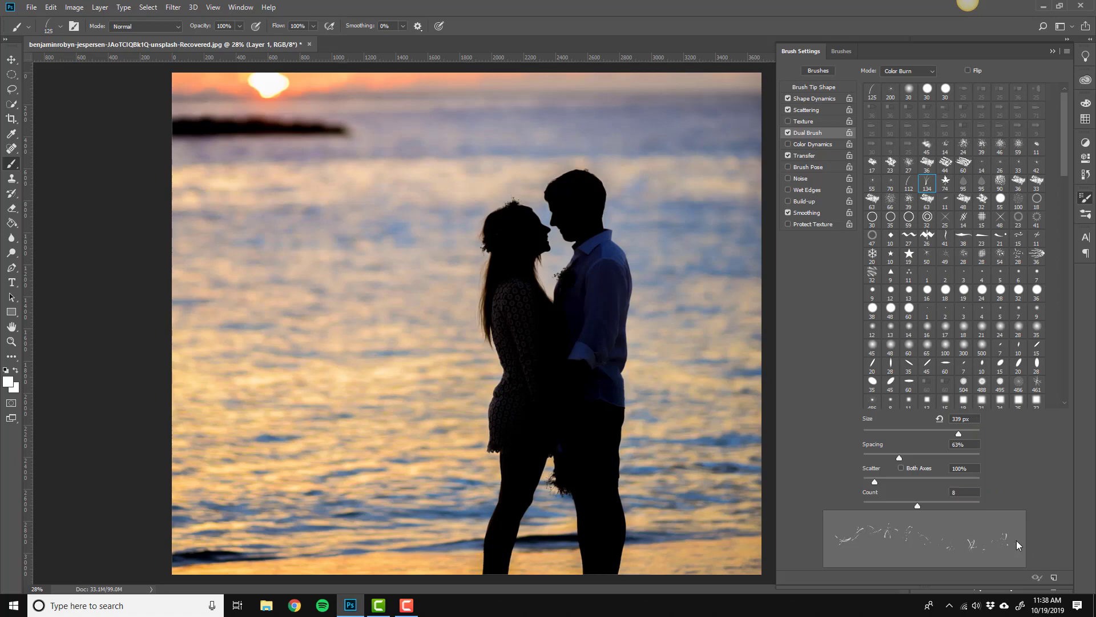
left_click(789, 132)
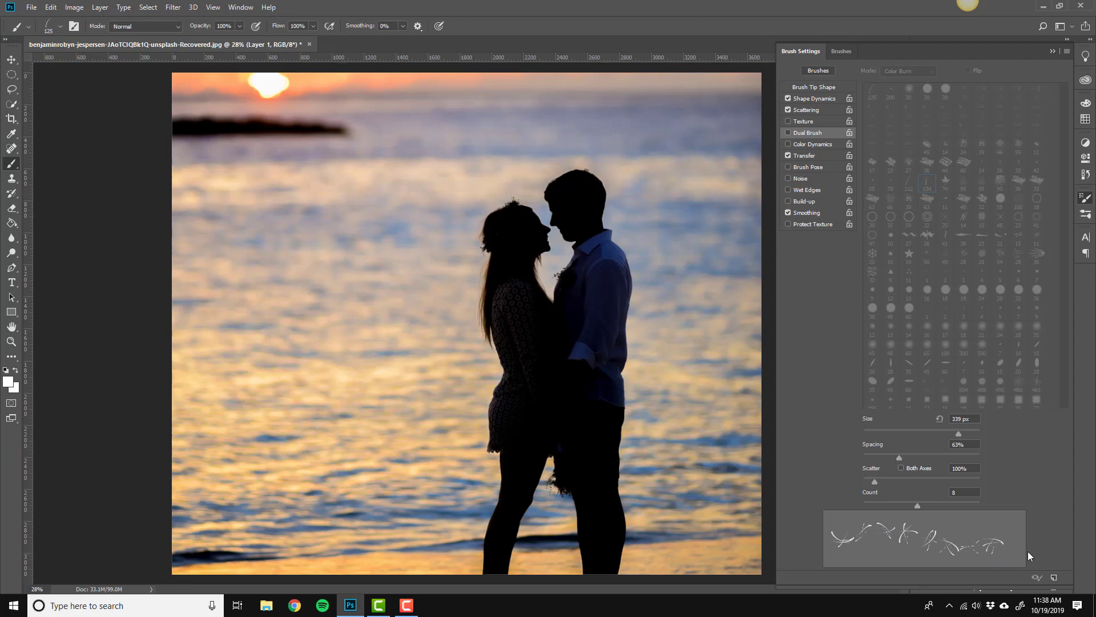
left_click(788, 133)
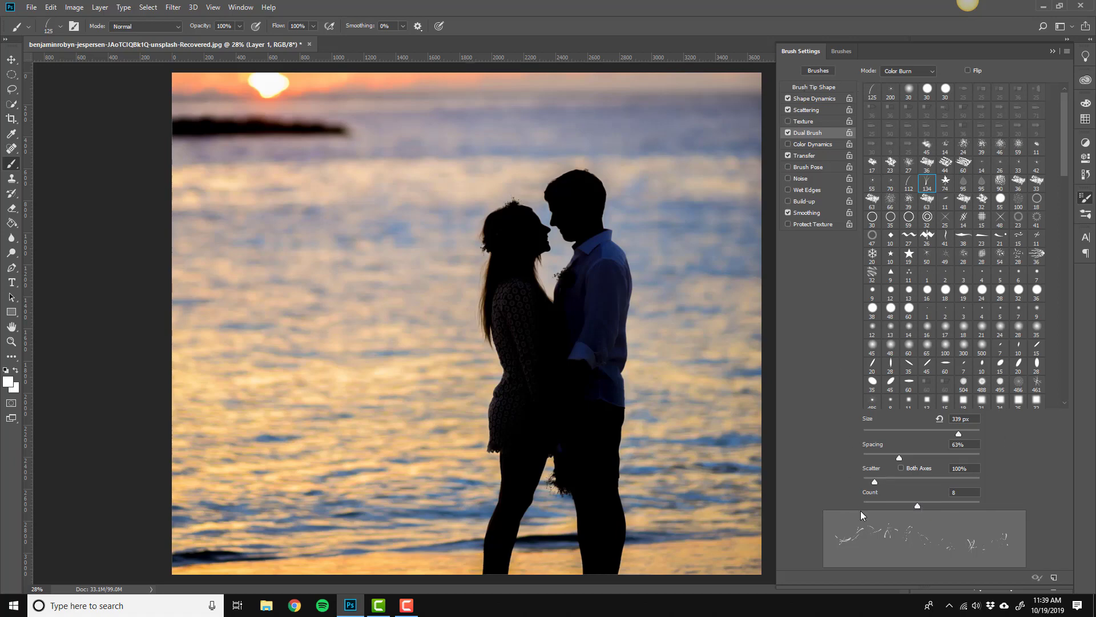
left_click(837, 50)
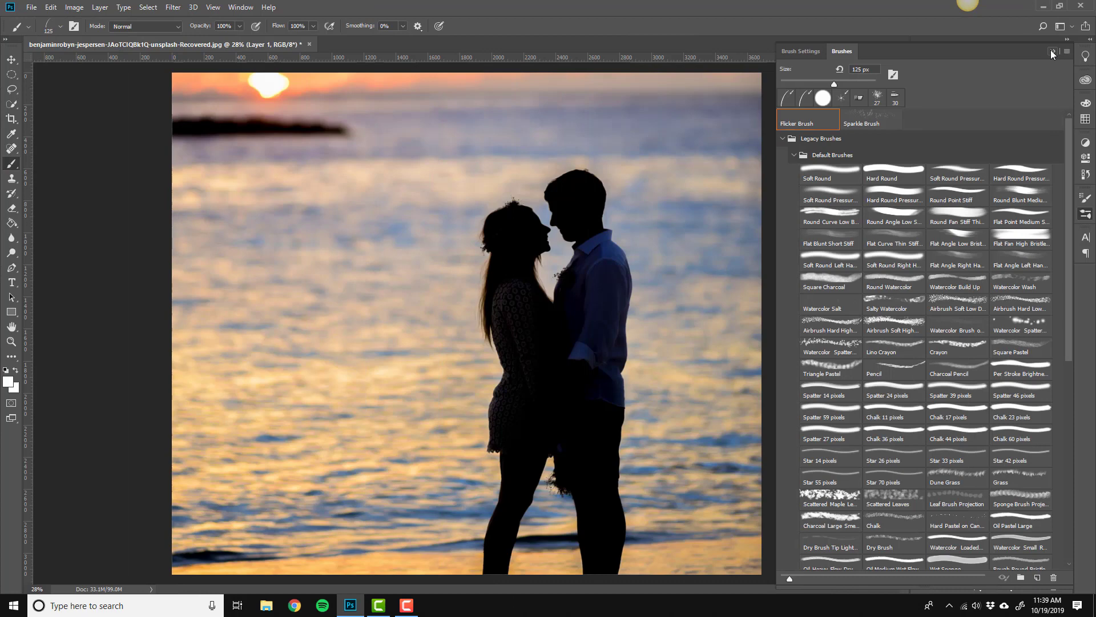
Close the Brush Settings/Brushes panel group to reveal the Layers panel with empty Layer 1.
left_click(1051, 49)
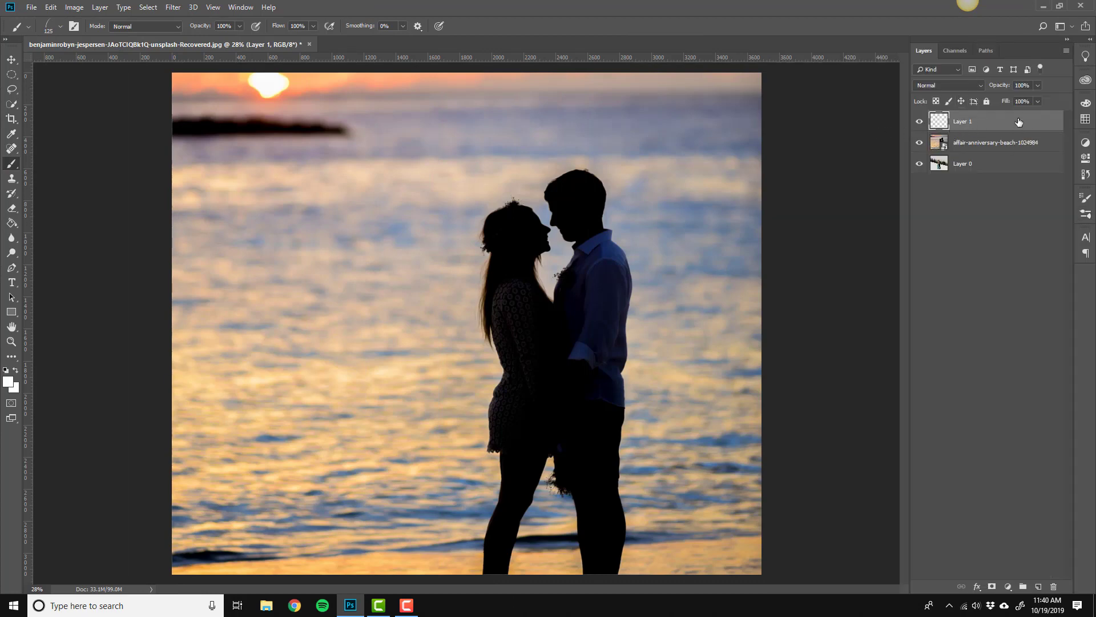
Draw a freeform spiral path looping from above the couple's heads down to the shoreline.
left_click(15, 270)
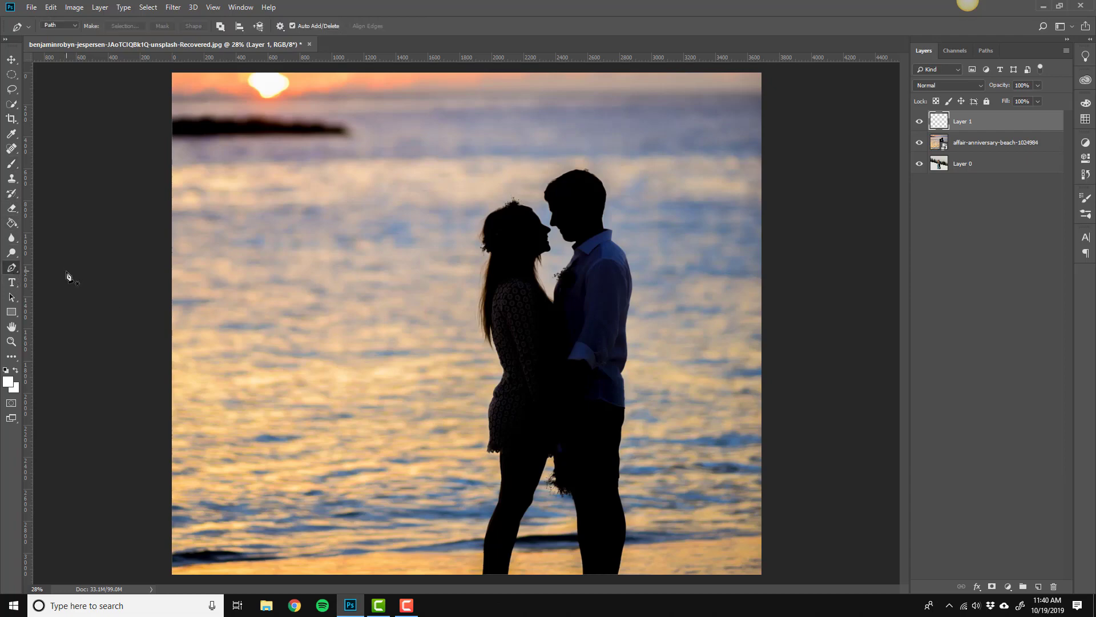
left_click(8, 272)
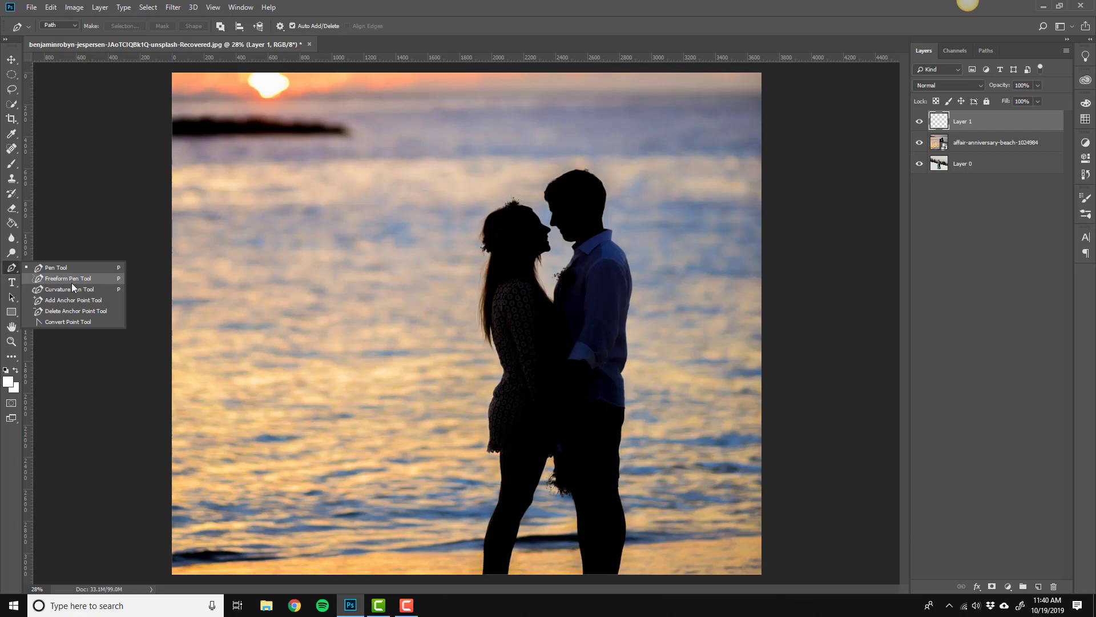
left_click(92, 279)
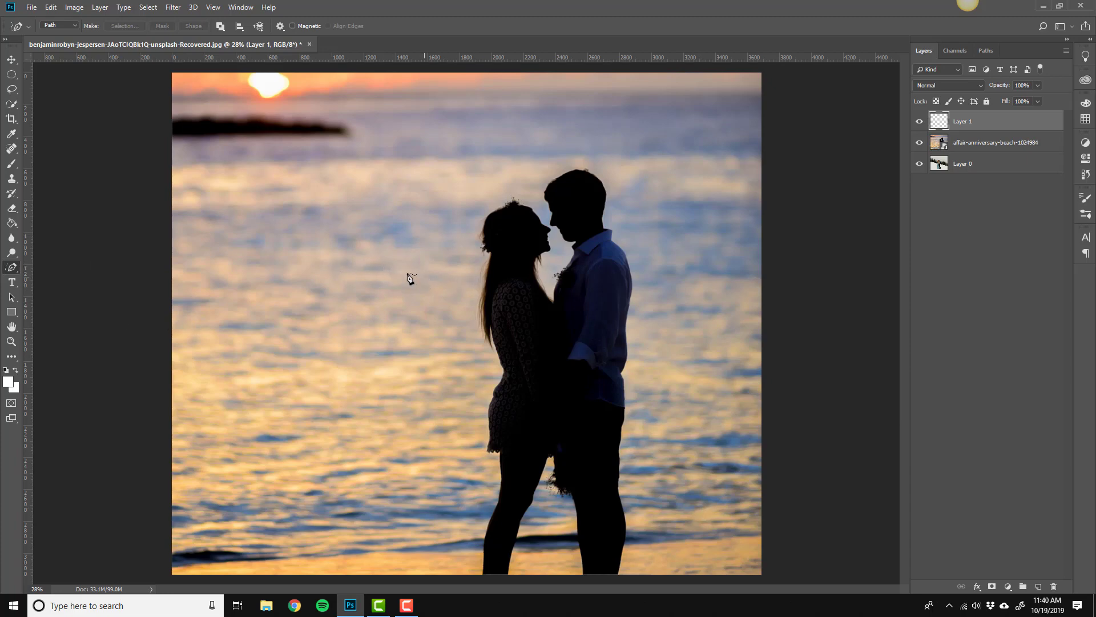
mouse_move(445, 194)
left_mouse_down()
mouse_move(704, 248)
mouse_move(430, 301)
mouse_move(639, 515)
mouse_move(355, 518)
left_mouse_up()
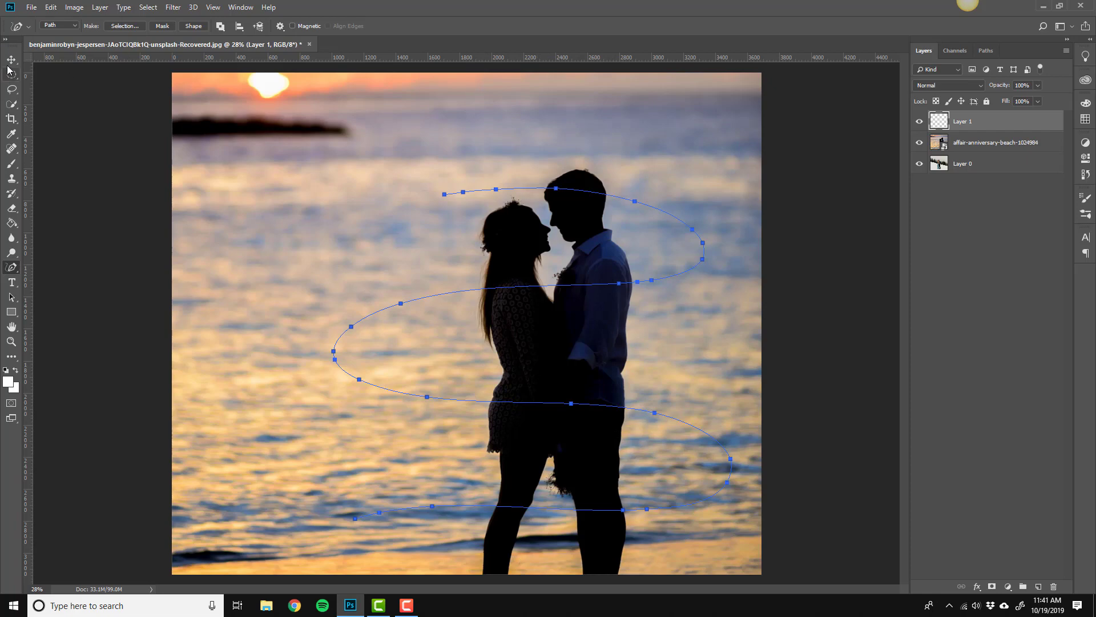
Set the Brush tool to the Sparkle Brush at 175 px, testing and undoing one stroke.
left_click(12, 163)
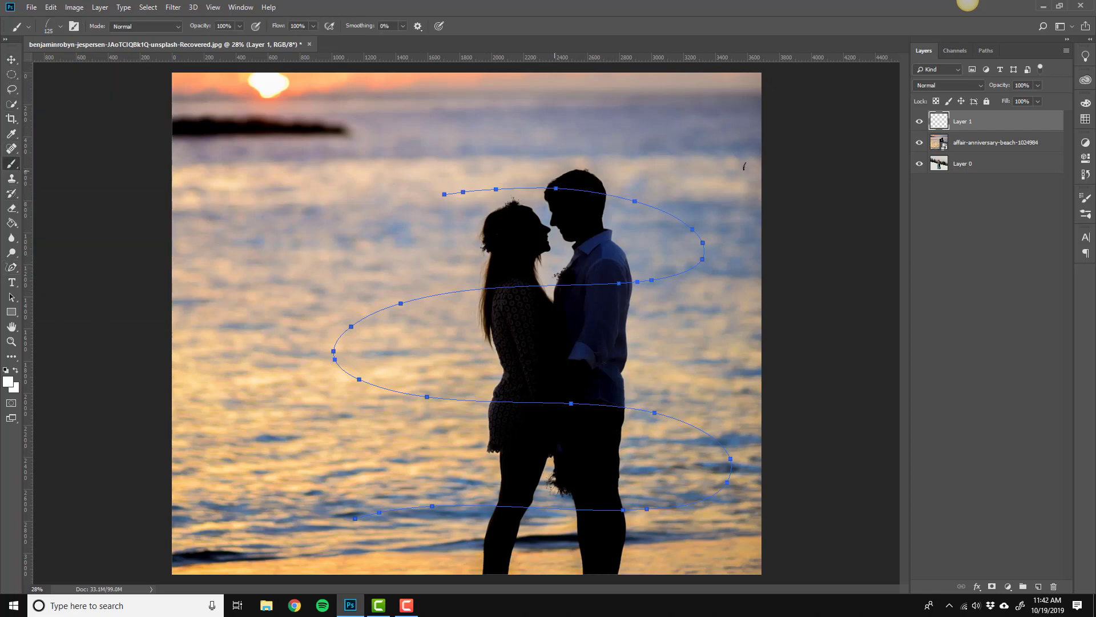
left_click(1083, 215)
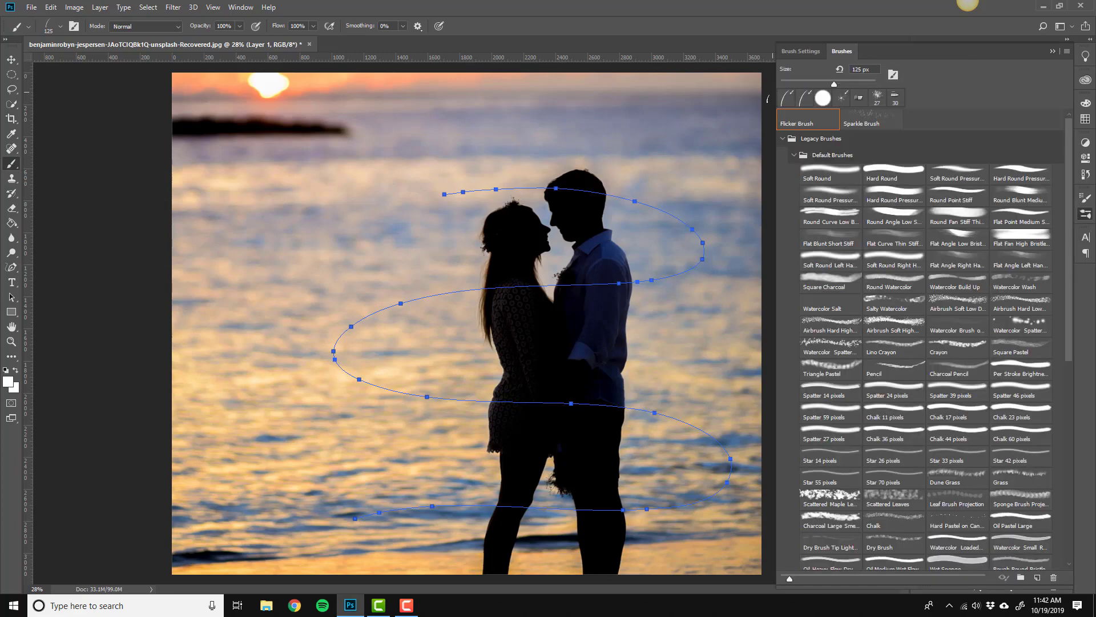
left_click(868, 125)
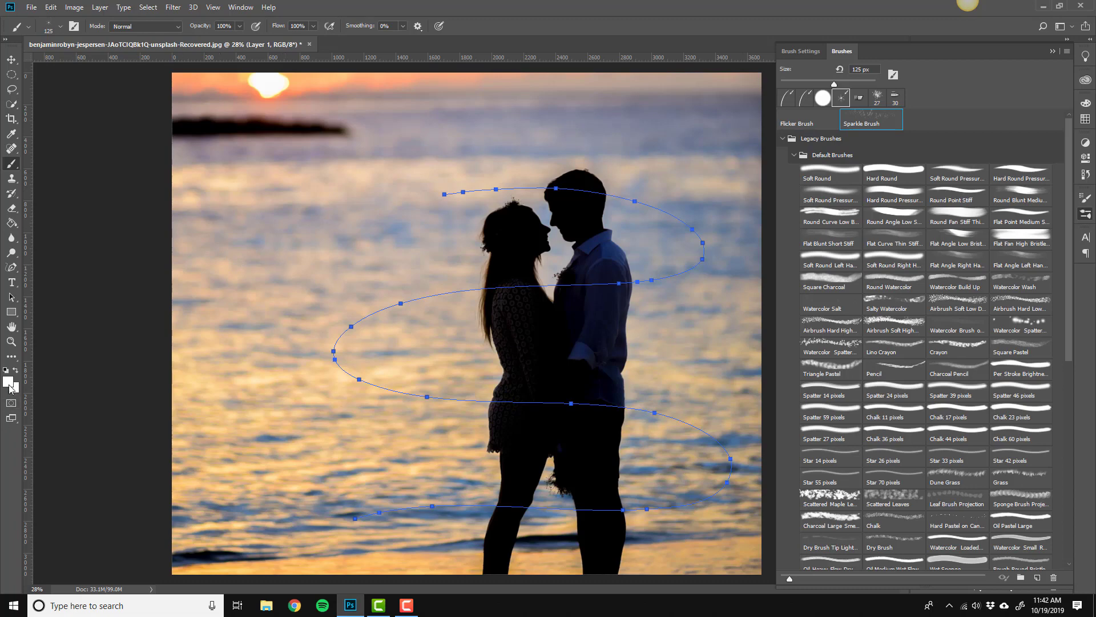
key("F5")
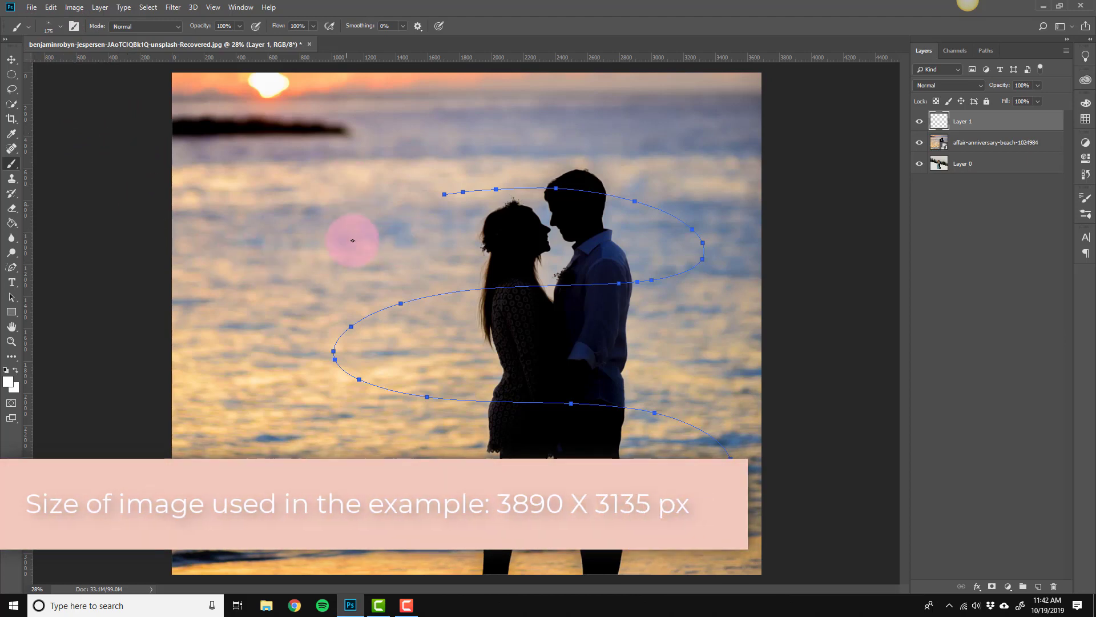
mouse_move(330, 225)
left_mouse_down()
mouse_move(518, 237)
mouse_move(601, 267)
mouse_move(357, 228)
left_mouse_up()
key("ctrl+z")
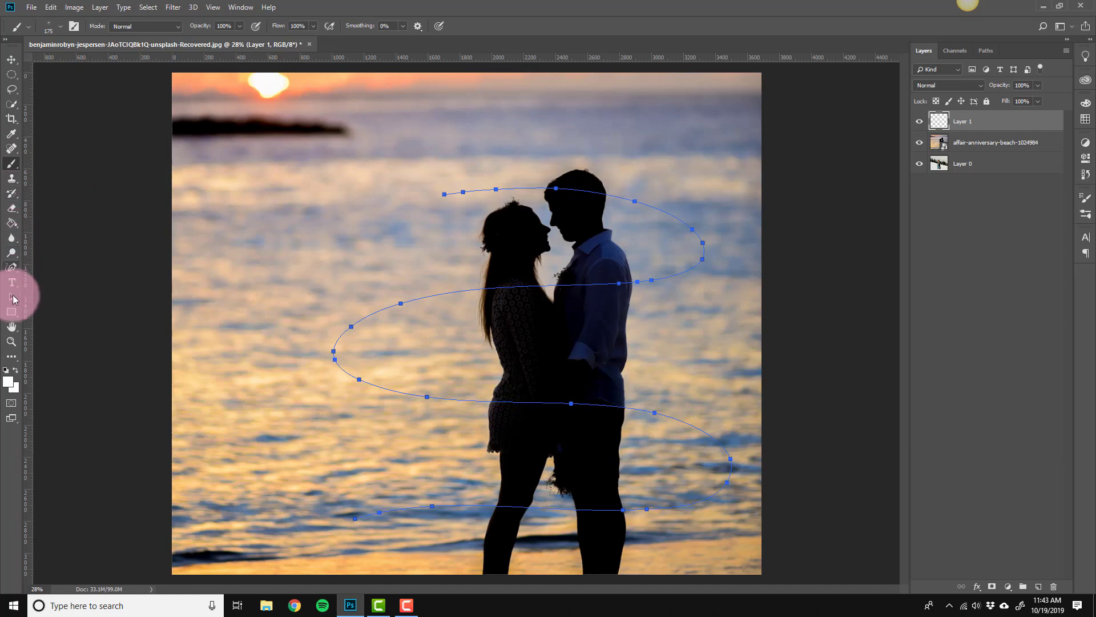
Stroke the spiral path with the Brush tool using Simulate Pressure.
left_click(10, 269)
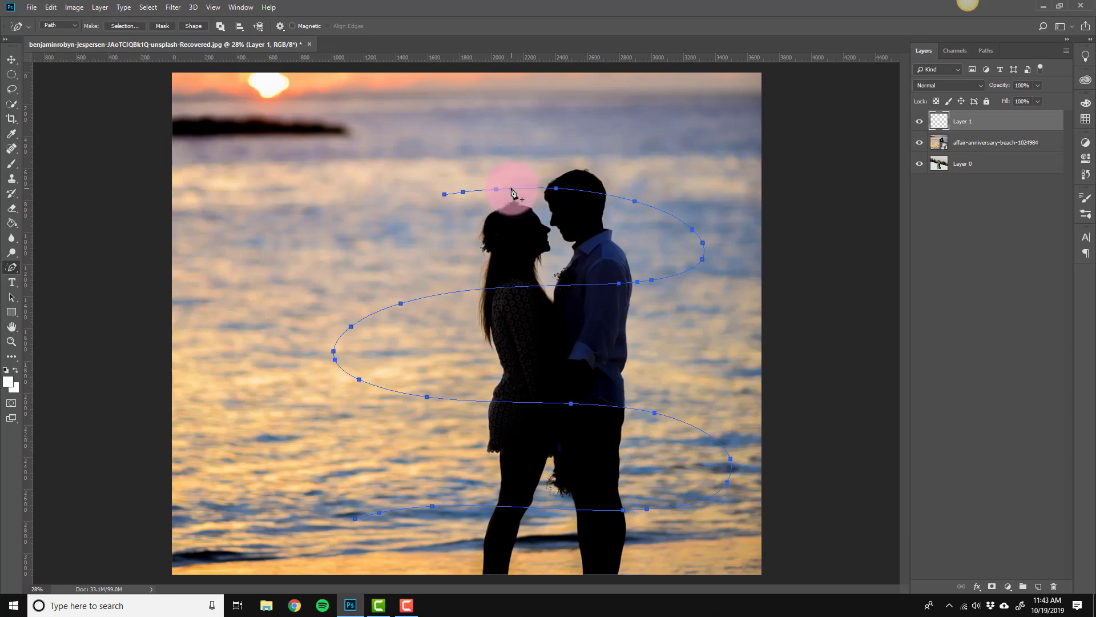
right_click(530, 193)
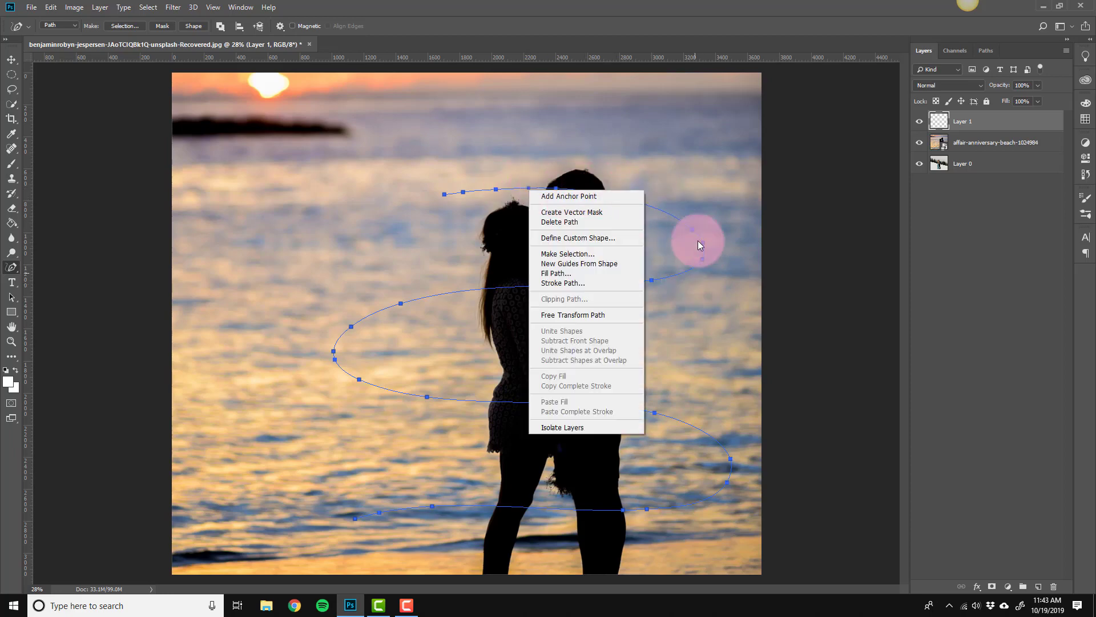
left_click(566, 283)
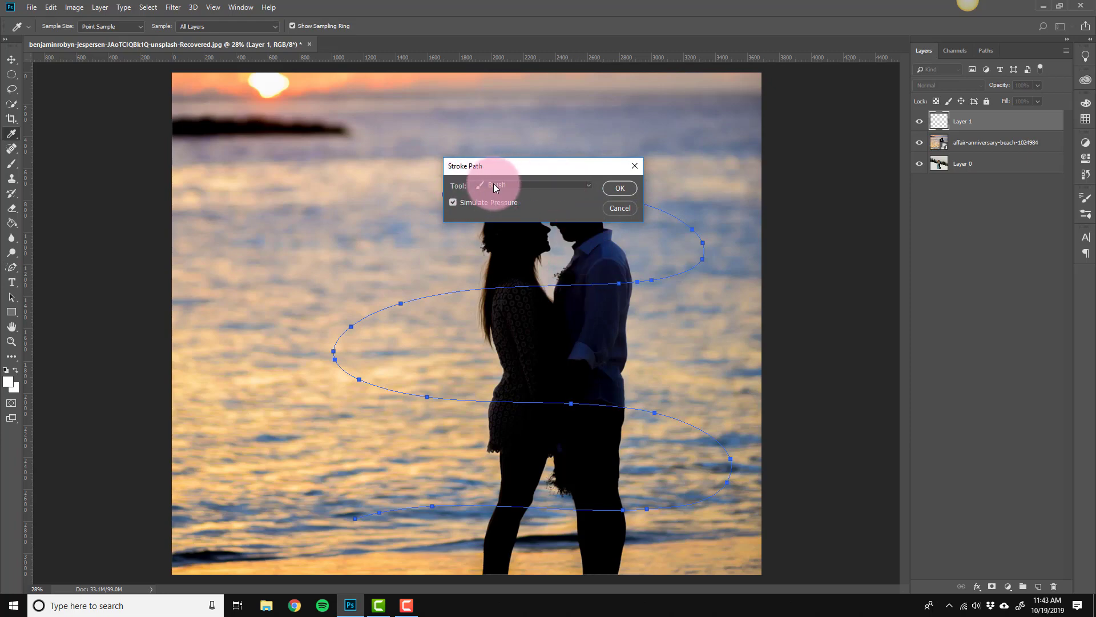
left_click(583, 184)
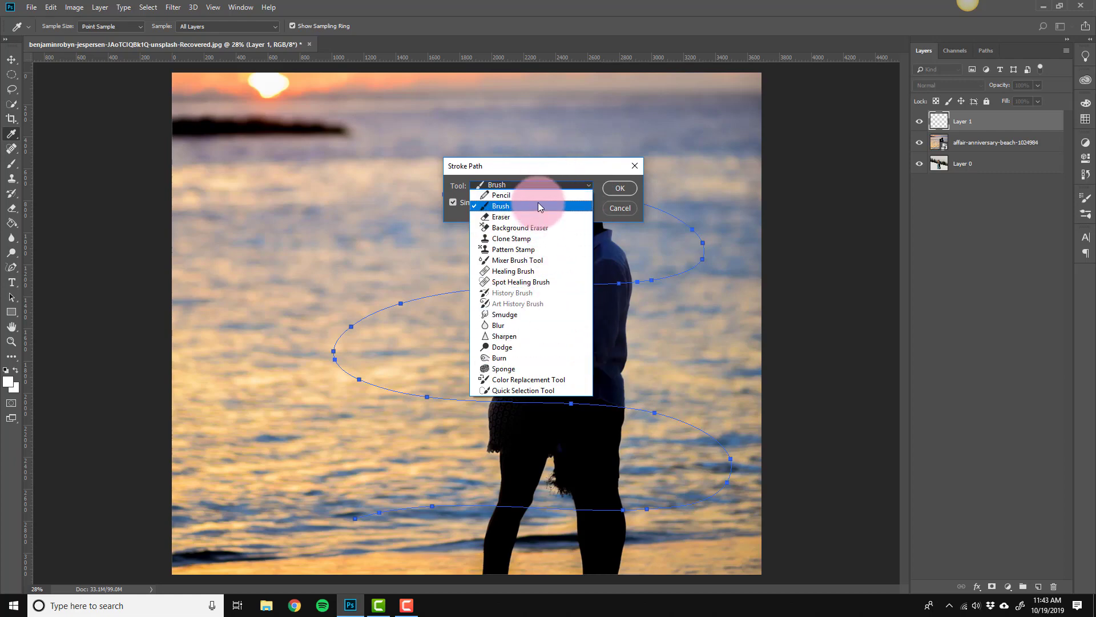
left_click(538, 203)
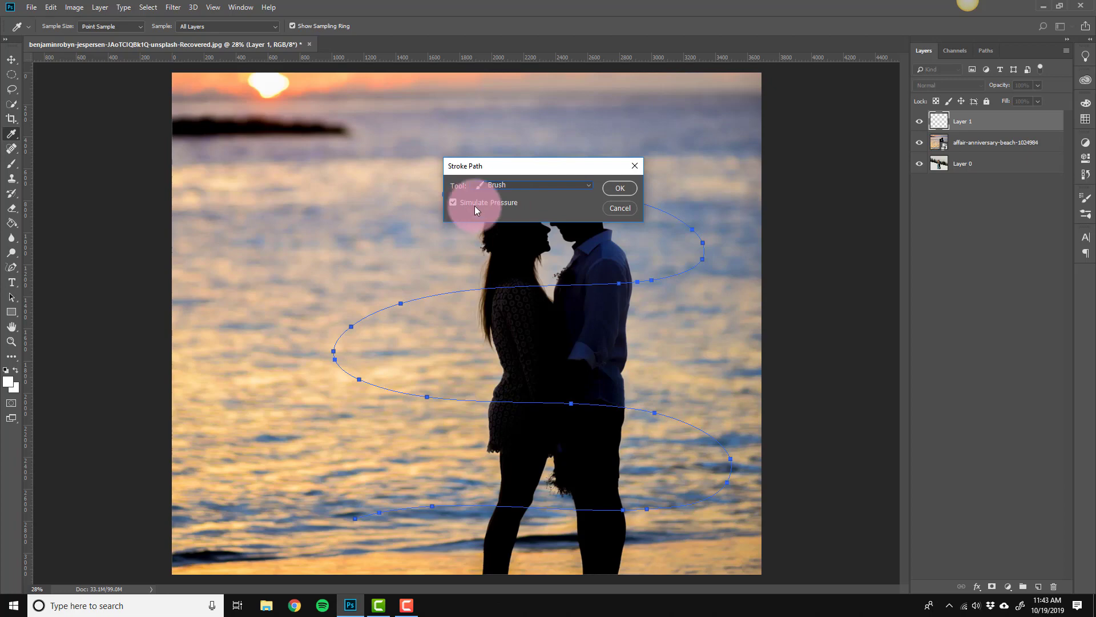
left_click(620, 188)
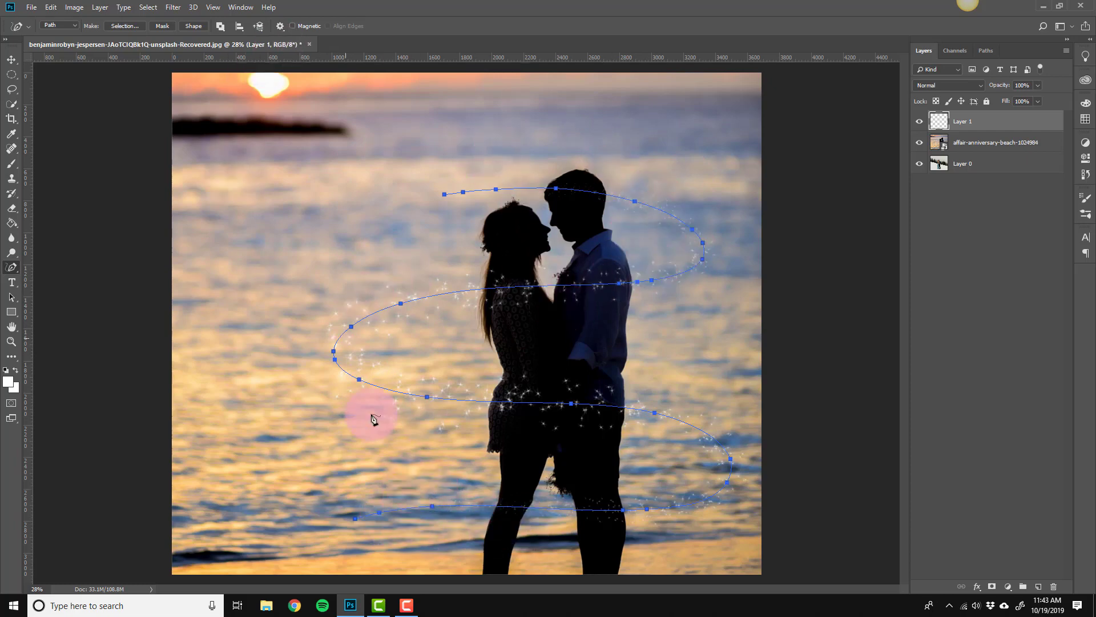
Switch to the Brush tool to restroke the spiral path with a 15 px brush.
left_click(11, 166)
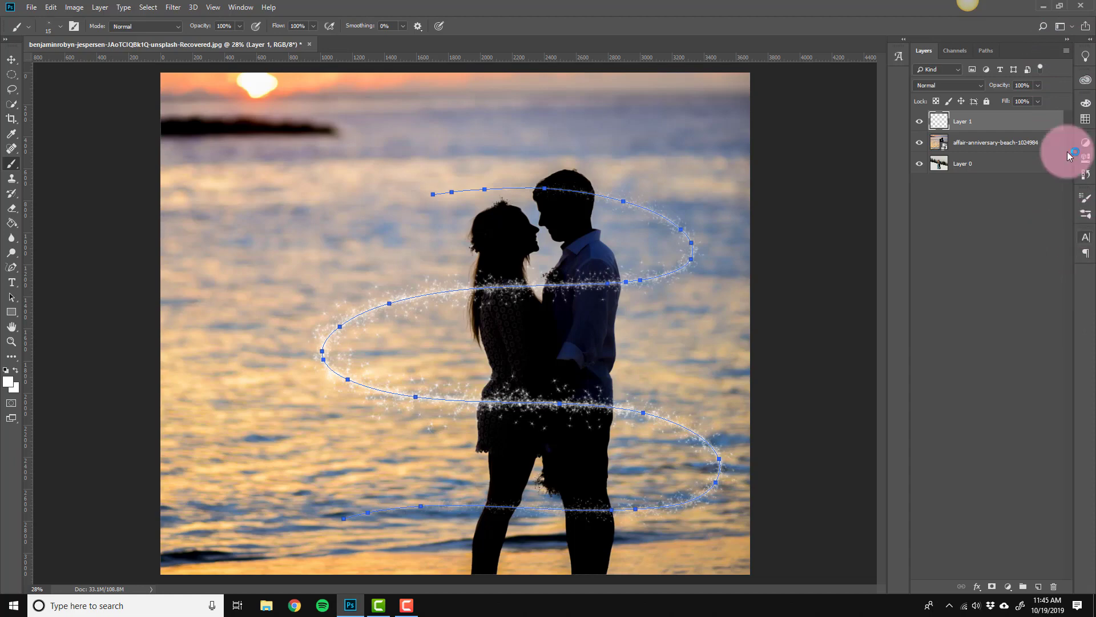
Deselect Work Path in the Paths panel so the spiral outline is hidden.
left_click(986, 51)
left_click(925, 50)
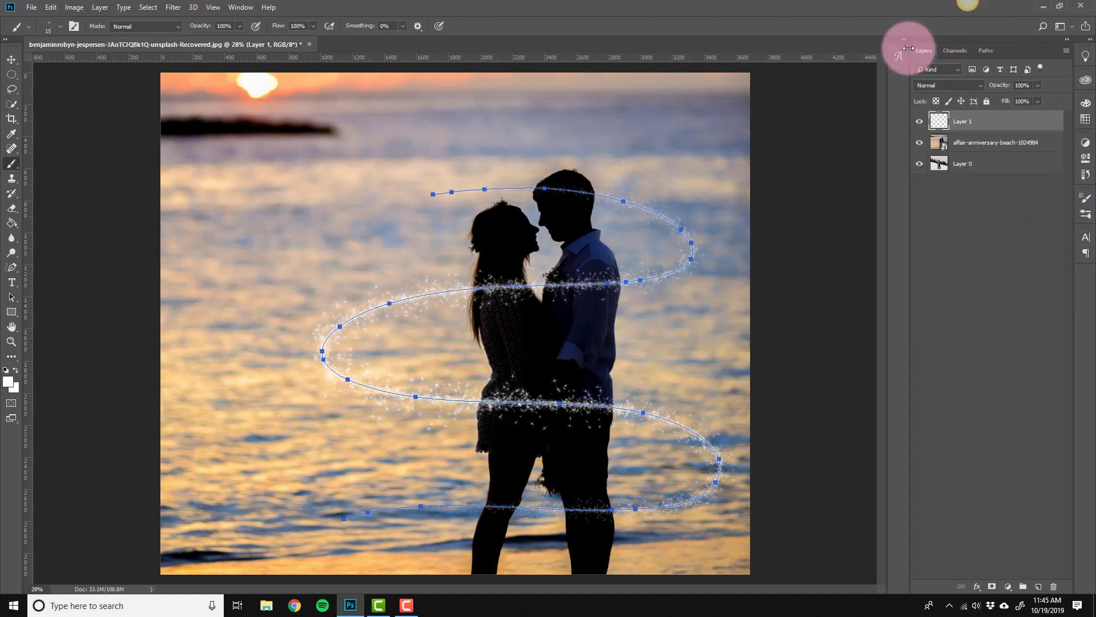
left_click(239, 7)
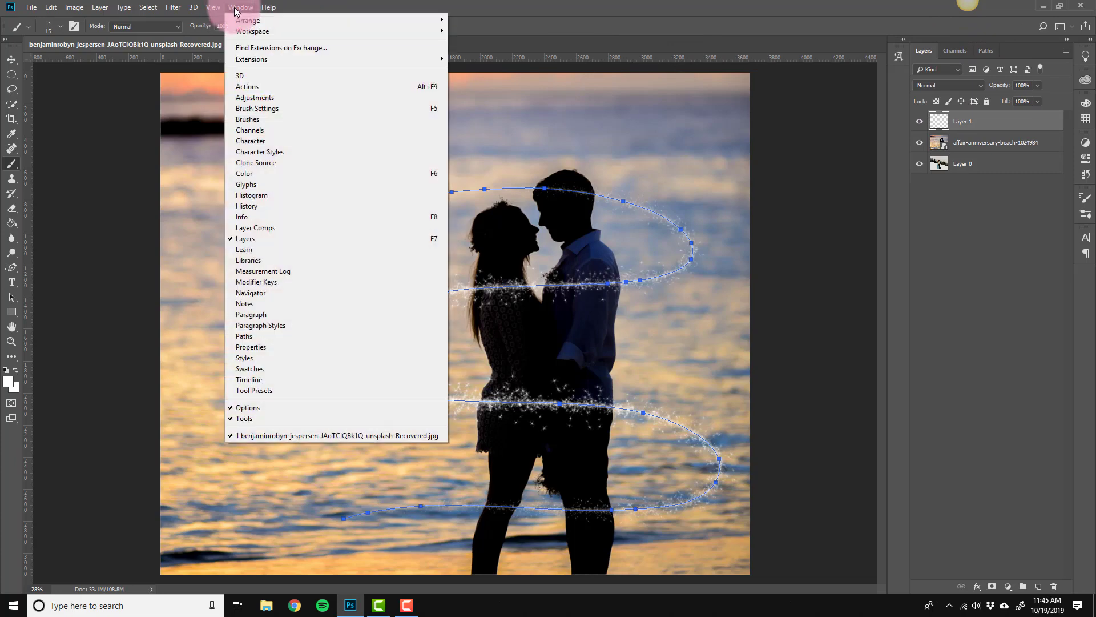
left_click(268, 337)
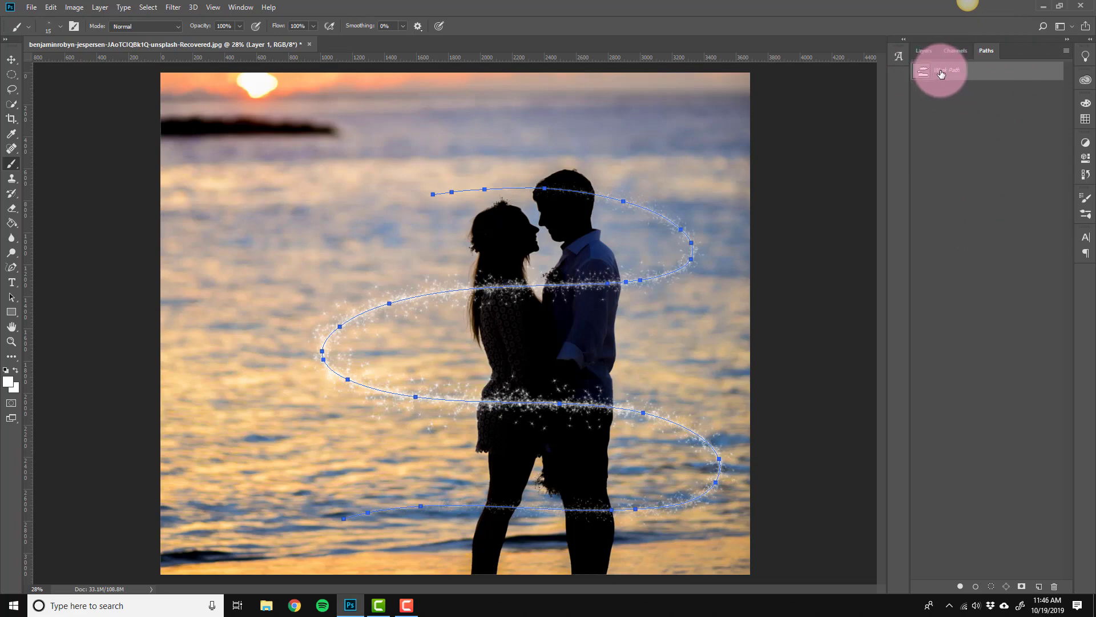
left_click(997, 131)
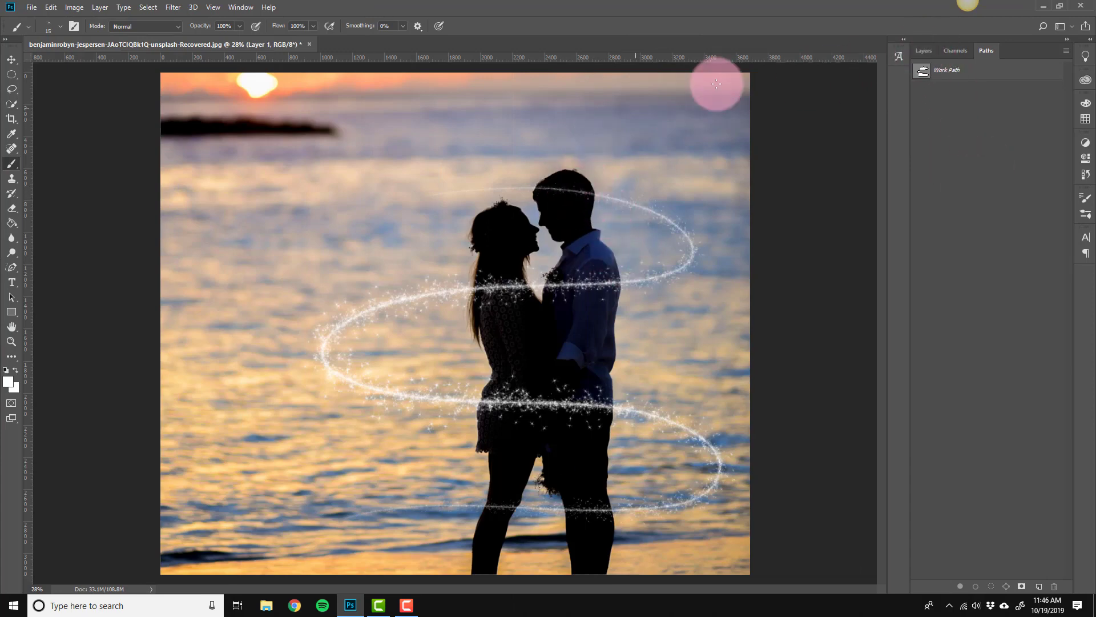
left_click(920, 51)
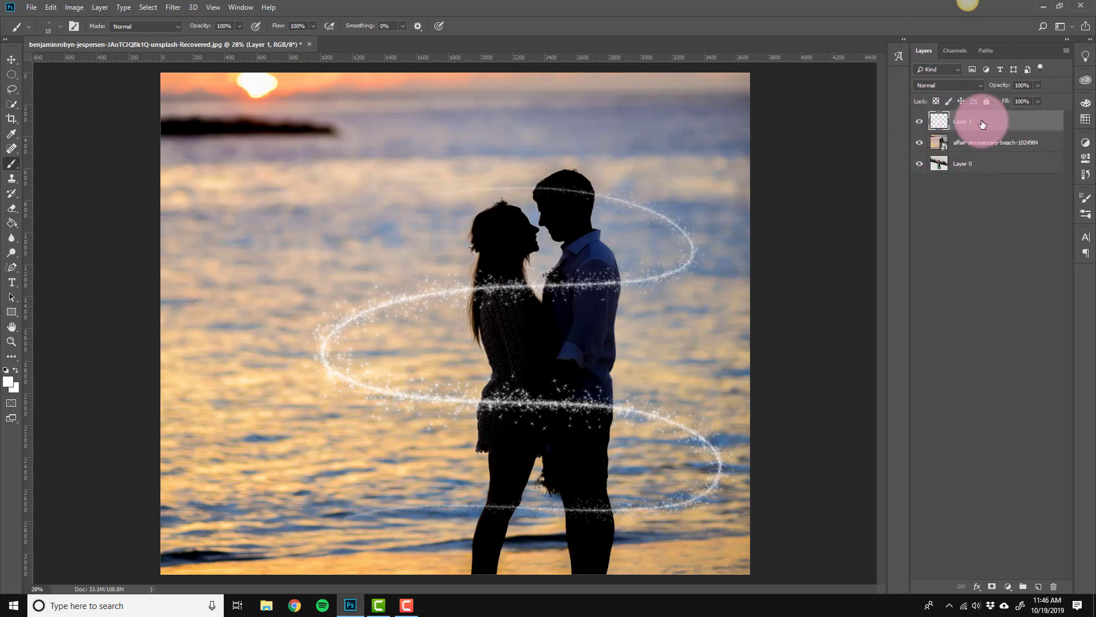
Toggle Layer 1 off and on to compare, then give it a white layer mask.
left_click(920, 121)
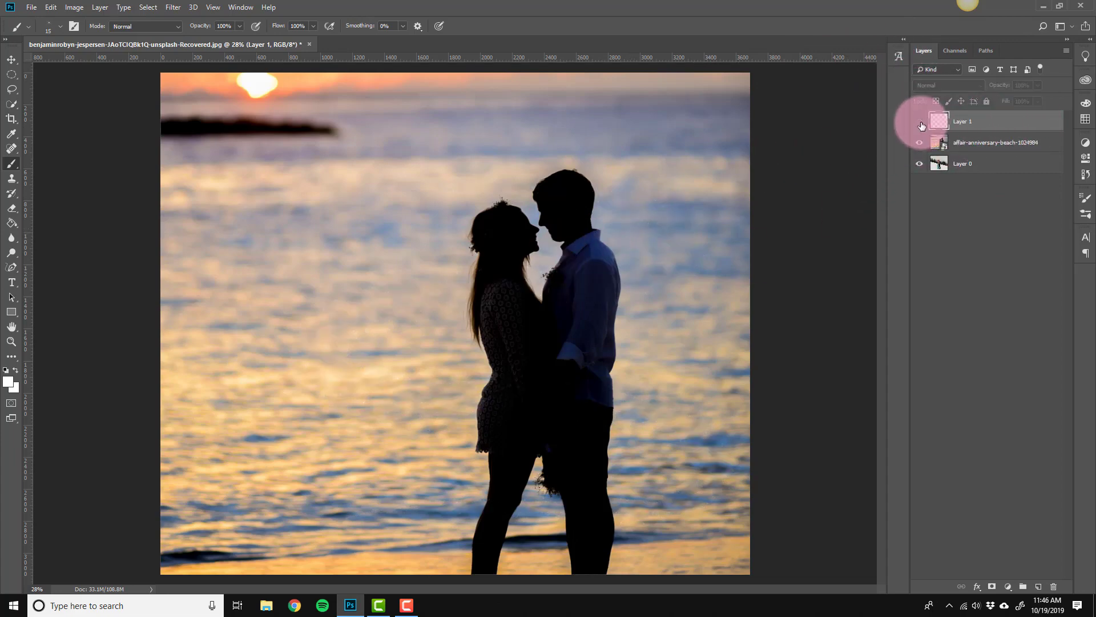
left_click(920, 122)
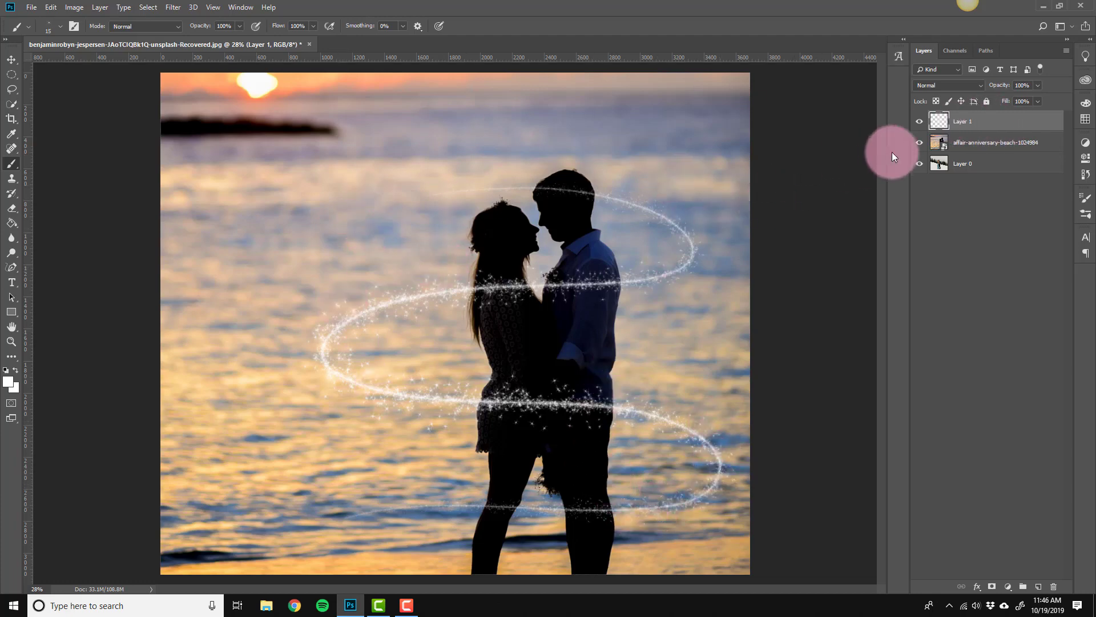
left_click(992, 587)
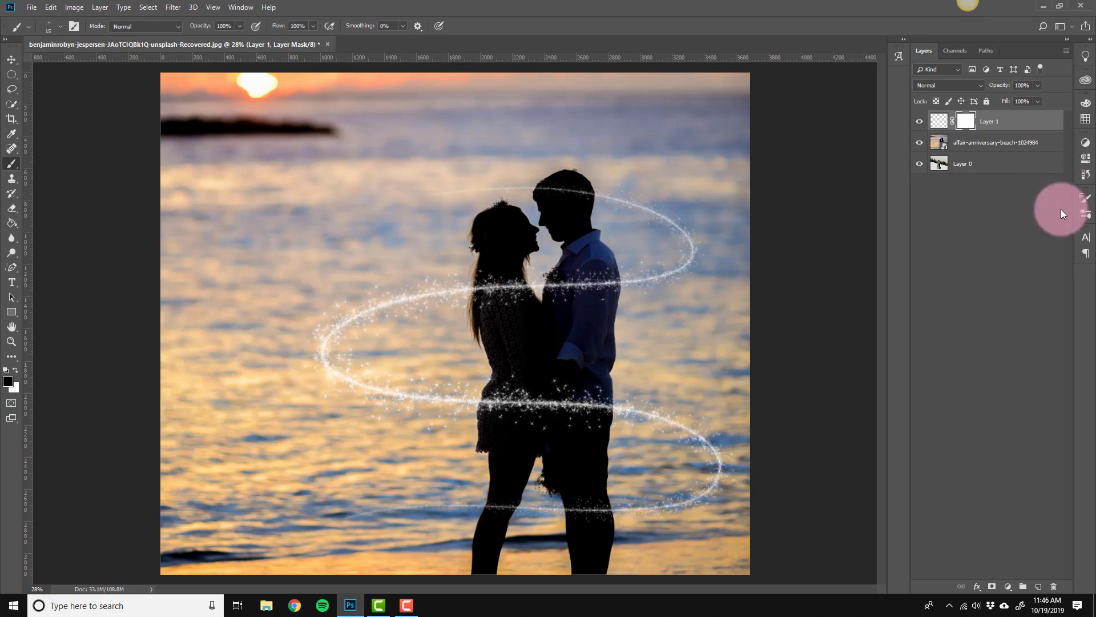
Paint black on Layer 1's mask with a Hard Round brush over the sparkles at the woman's waist, enlarging it from 30 to 70.
left_click(1087, 214)
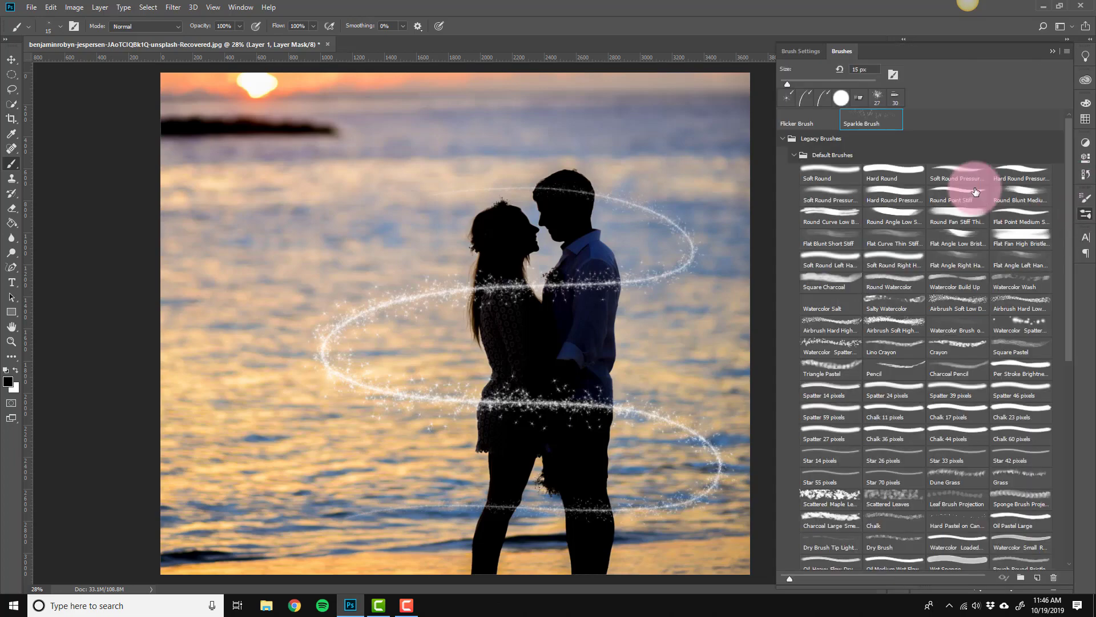
left_click(845, 101)
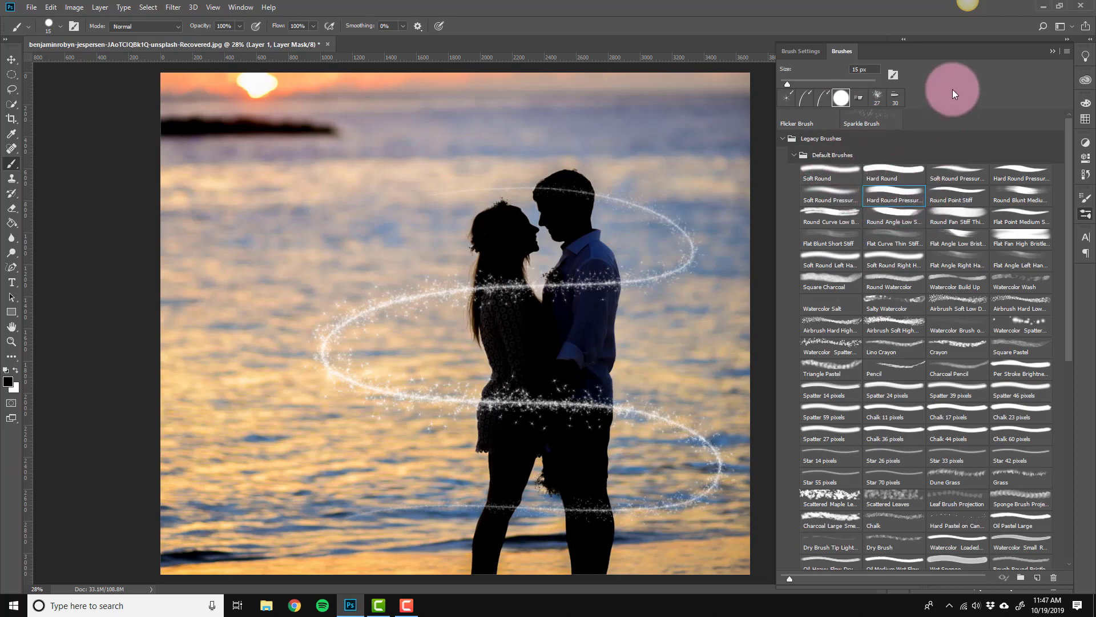
left_click(1051, 51)
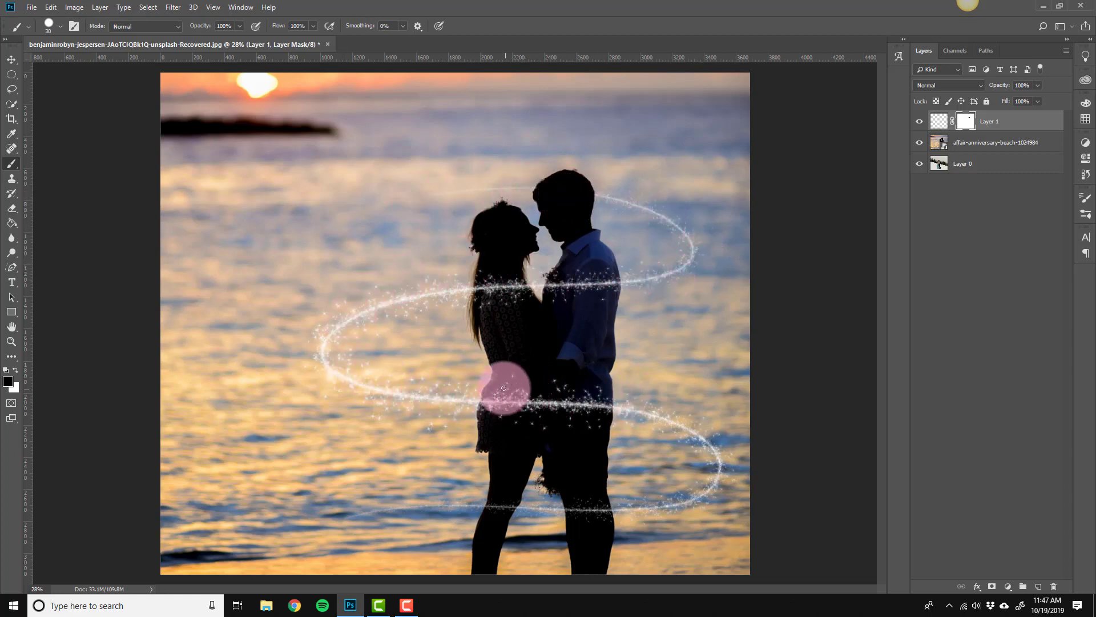
mouse_move(504, 392)
left_mouse_down()
mouse_move(487, 407)
mouse_move(521, 395)
mouse_move(544, 337)
mouse_move(546, 385)
mouse_move(606, 411)
mouse_move(546, 387)
mouse_move(522, 403)
mouse_move(541, 417)
left_mouse_up()
key("bracketright")
key("bracketright")
key("bracketright")
key("bracketright")
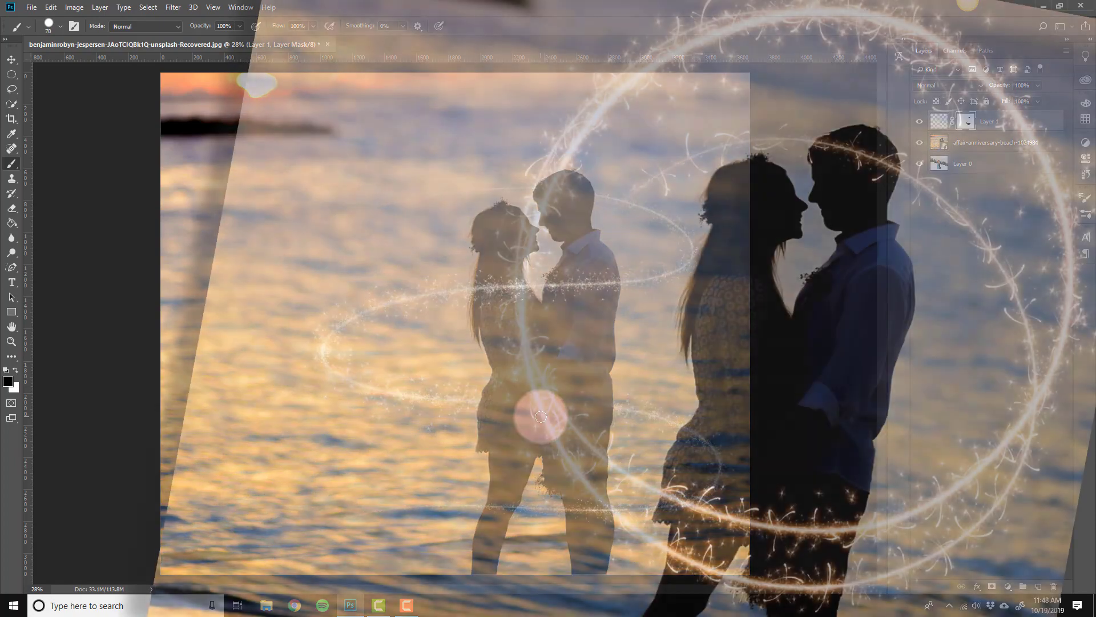